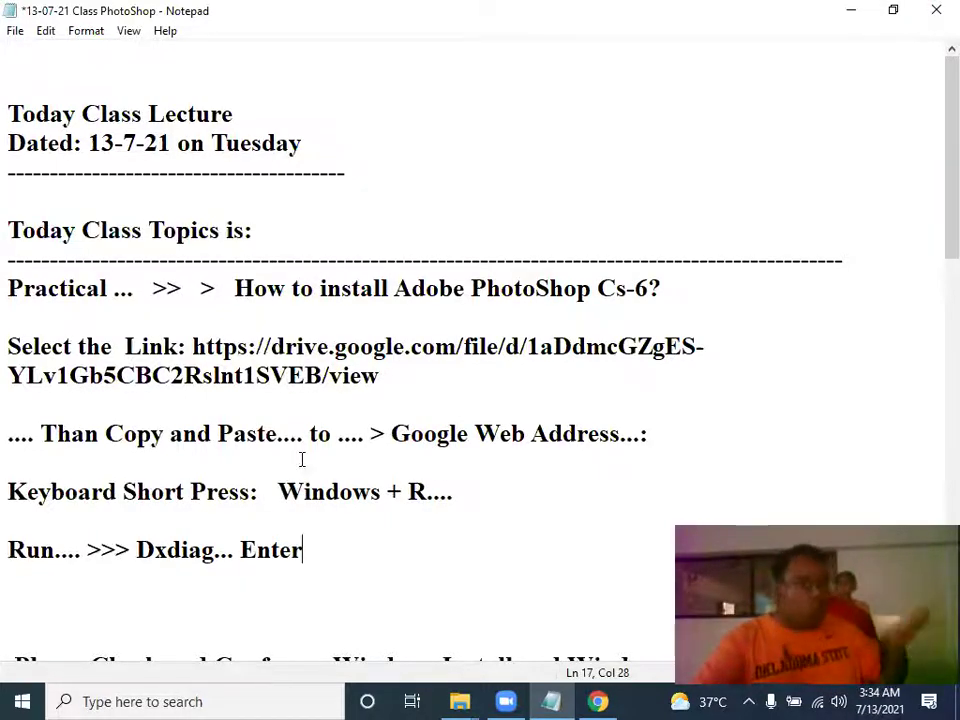
Check the CS6_2.zip download in Chrome and the shortcut line in the Notepad lecture notes, and minimize both windows
click(598, 701)
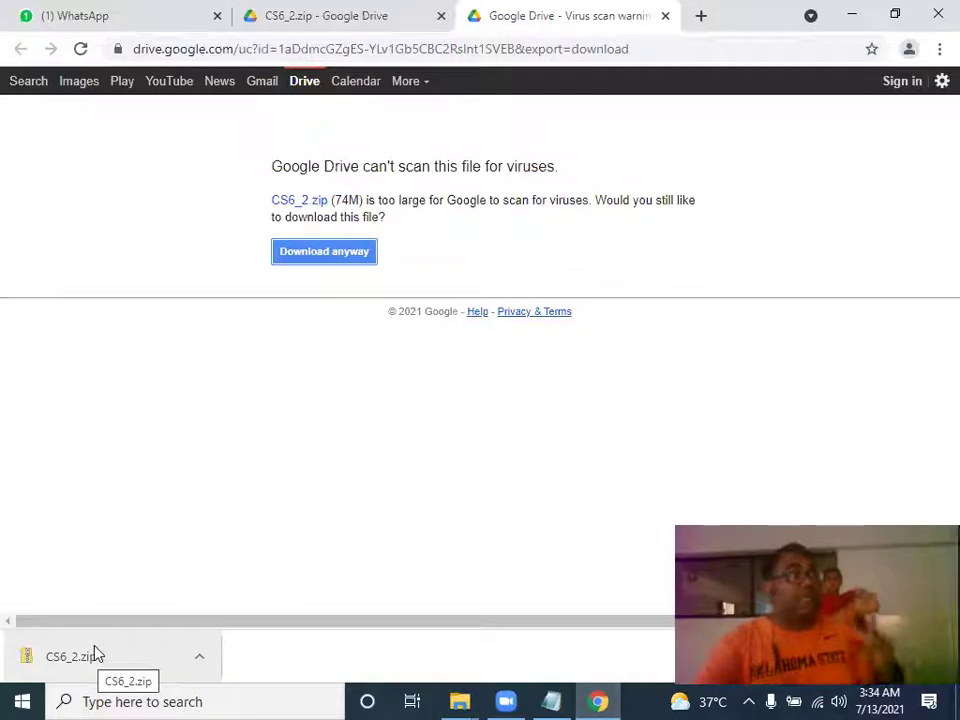
click(551, 701)
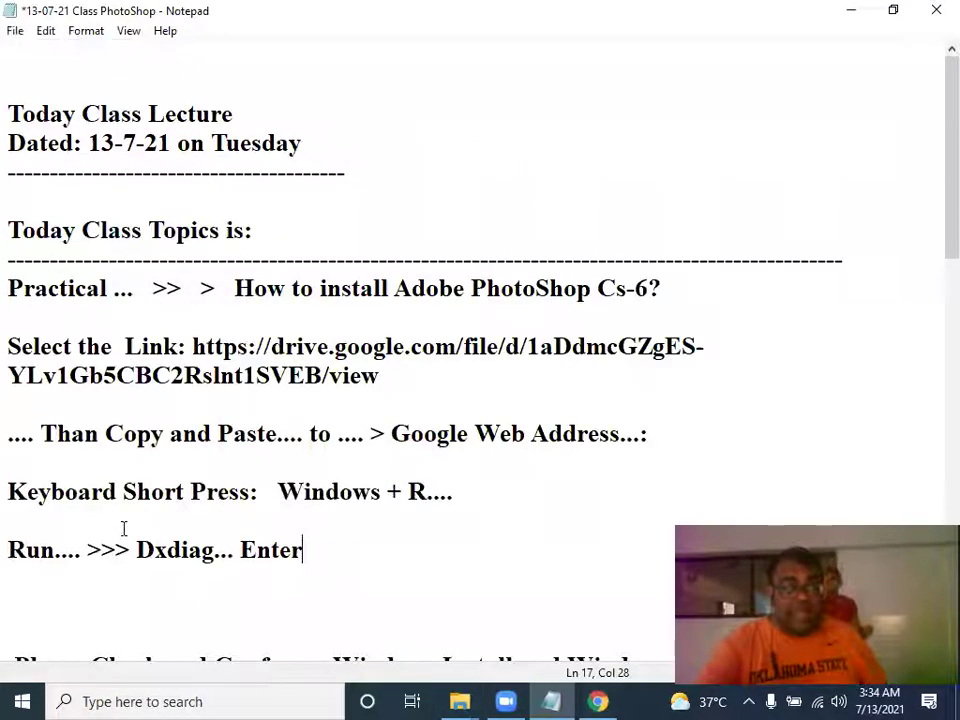
drag(287, 491, 449, 488)
click(378, 491)
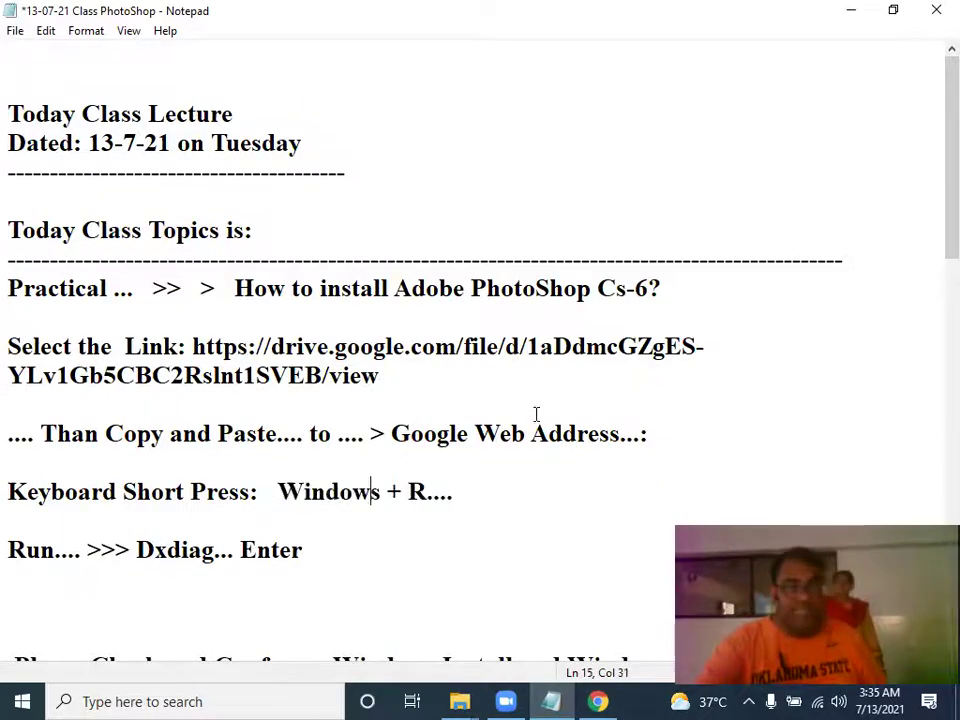
click(874, 24)
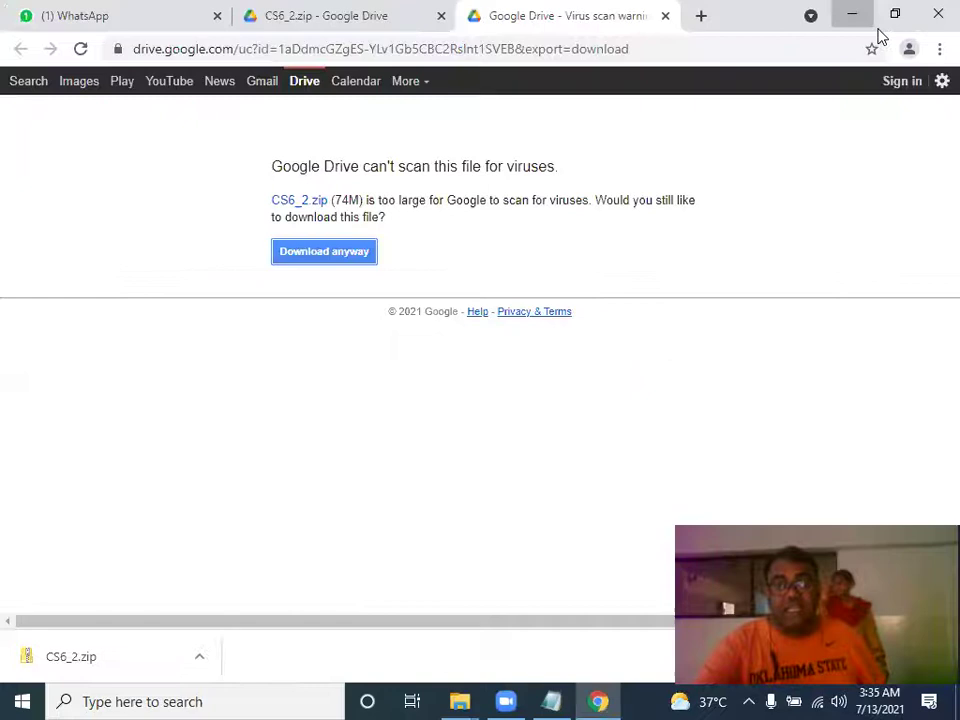
click(852, 15)
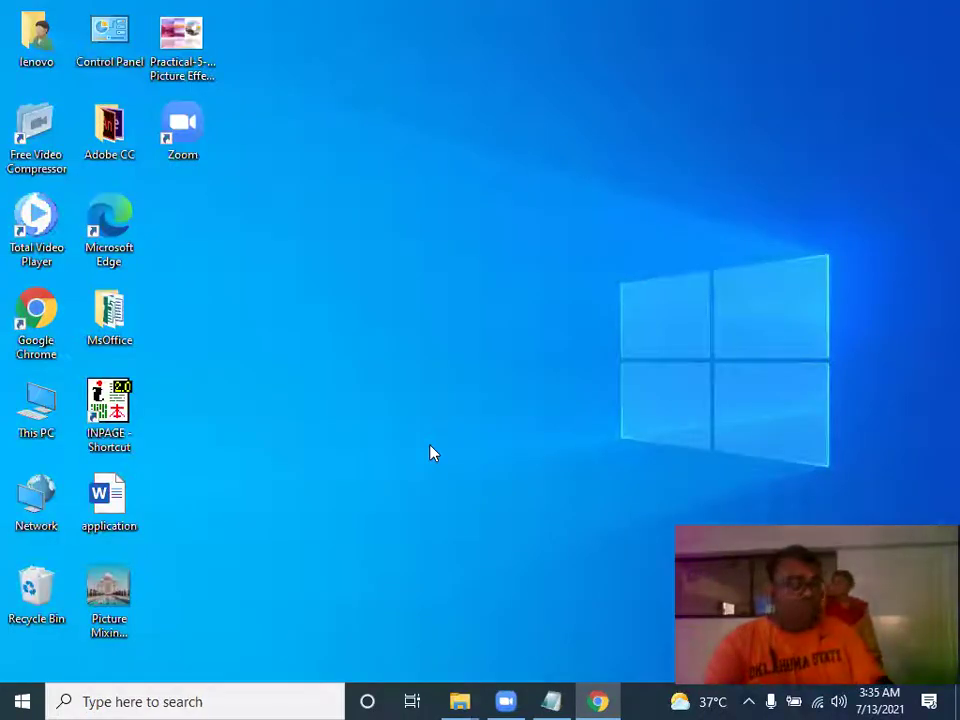
Bring up the Run dialog, move it to mid-screen, and highlight "Windows + R...." in the Notepad lecture notes
key(super+r)
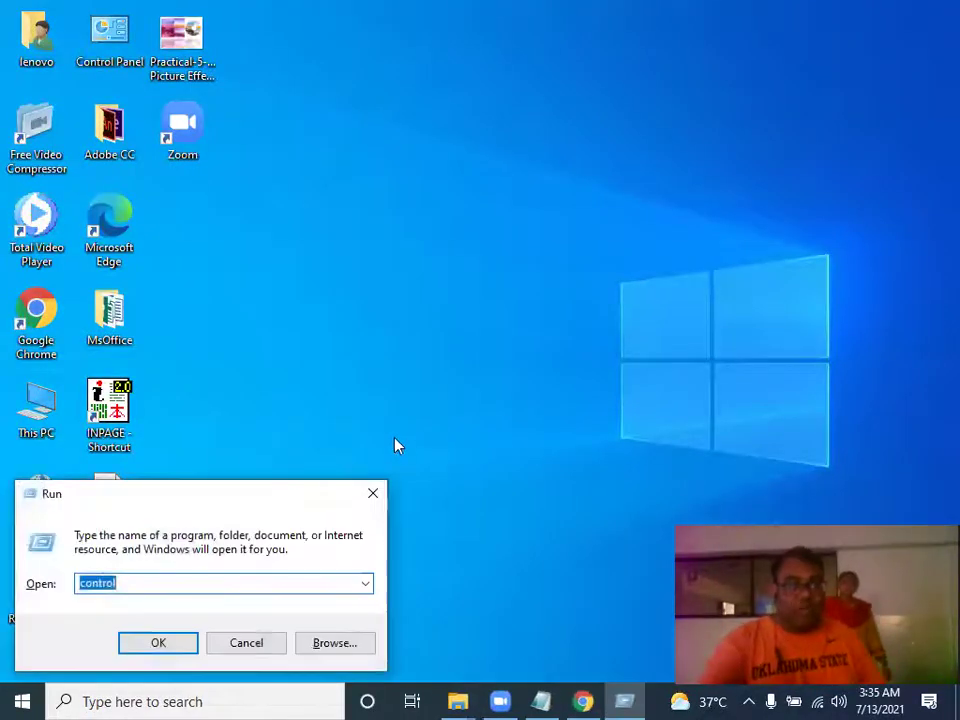
click(212, 494)
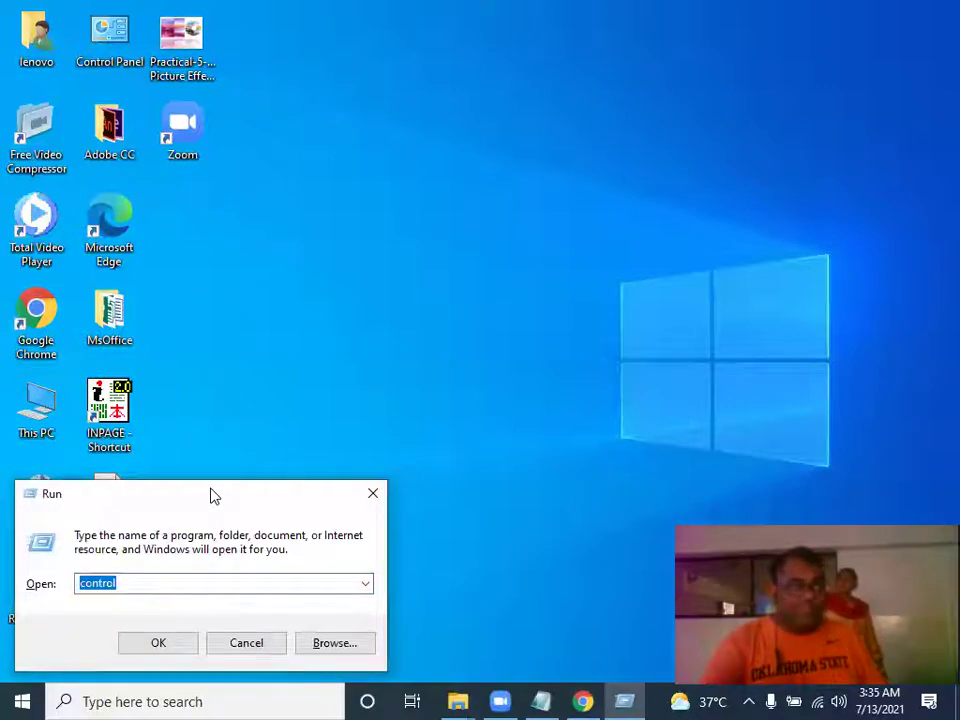
drag(212, 494, 433, 249)
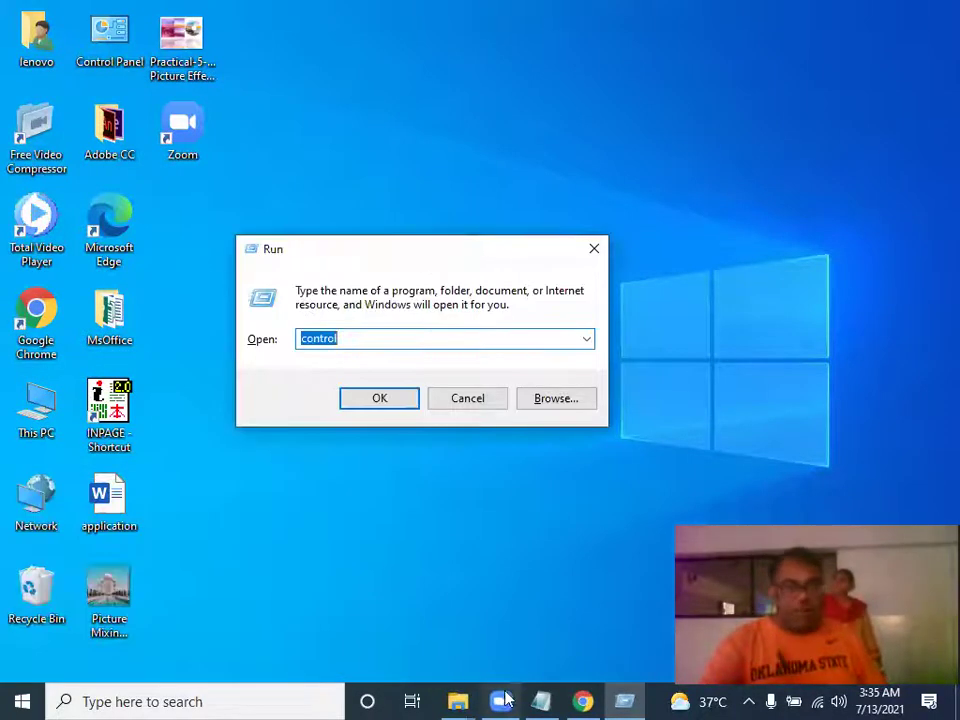
click(540, 701)
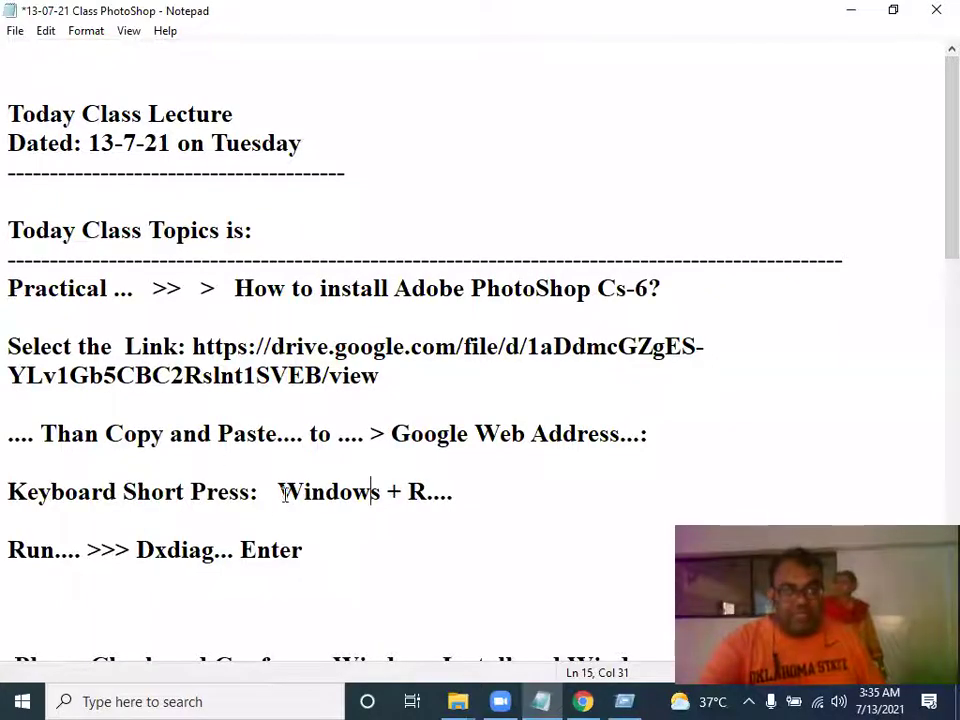
drag(285, 494, 474, 513)
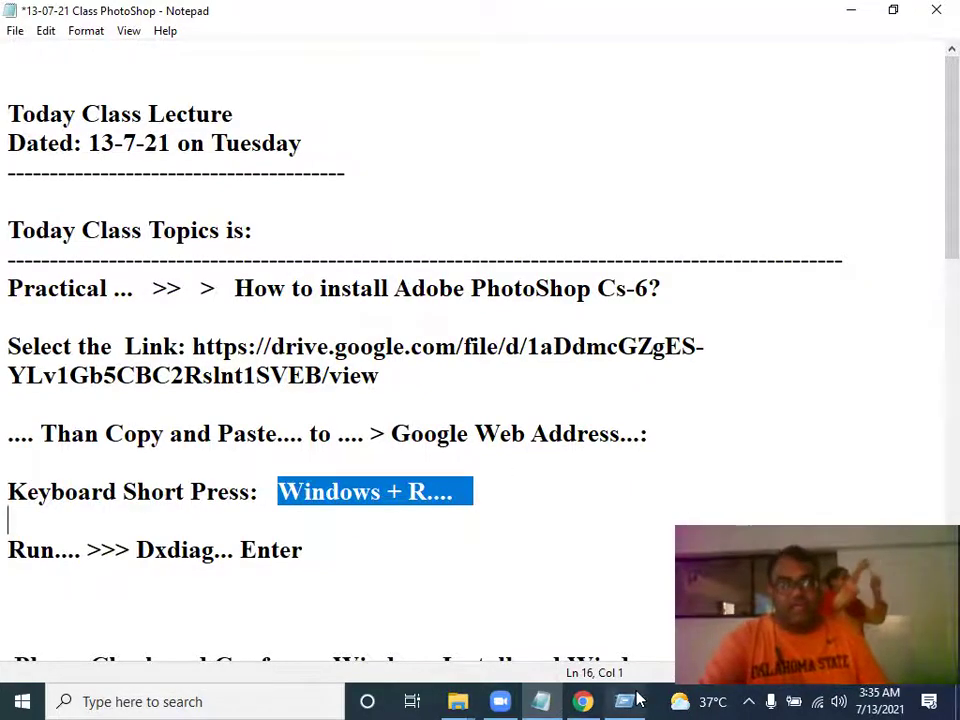
Run dxdiag to examine the computer's system information, and close the diagnostic tool and minimize the lecture notes
key(super+r)
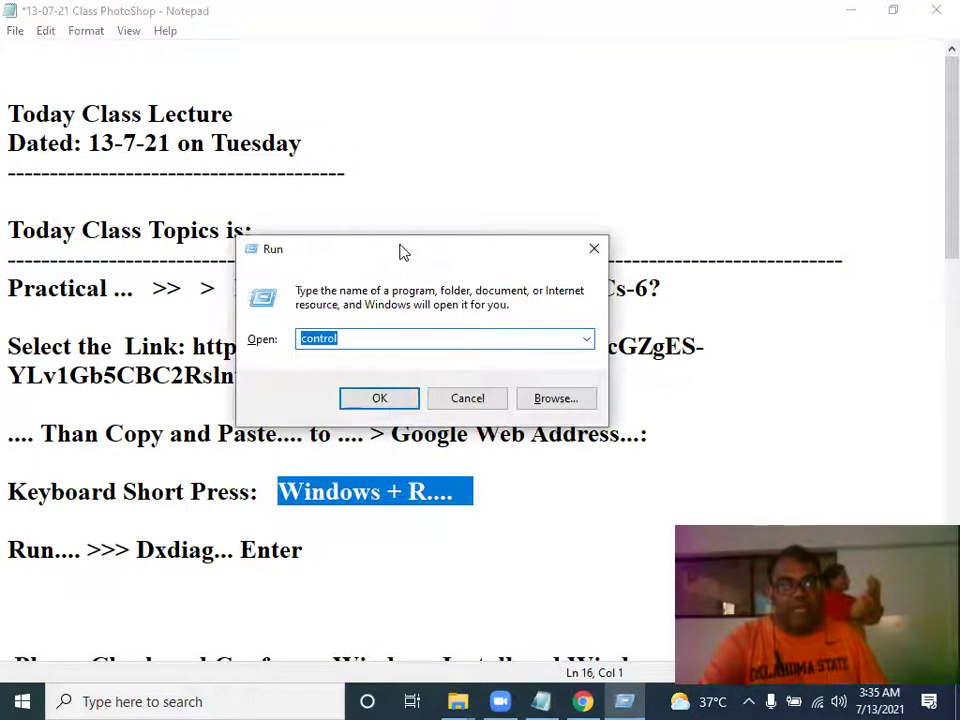
drag(400, 253, 460, 176)
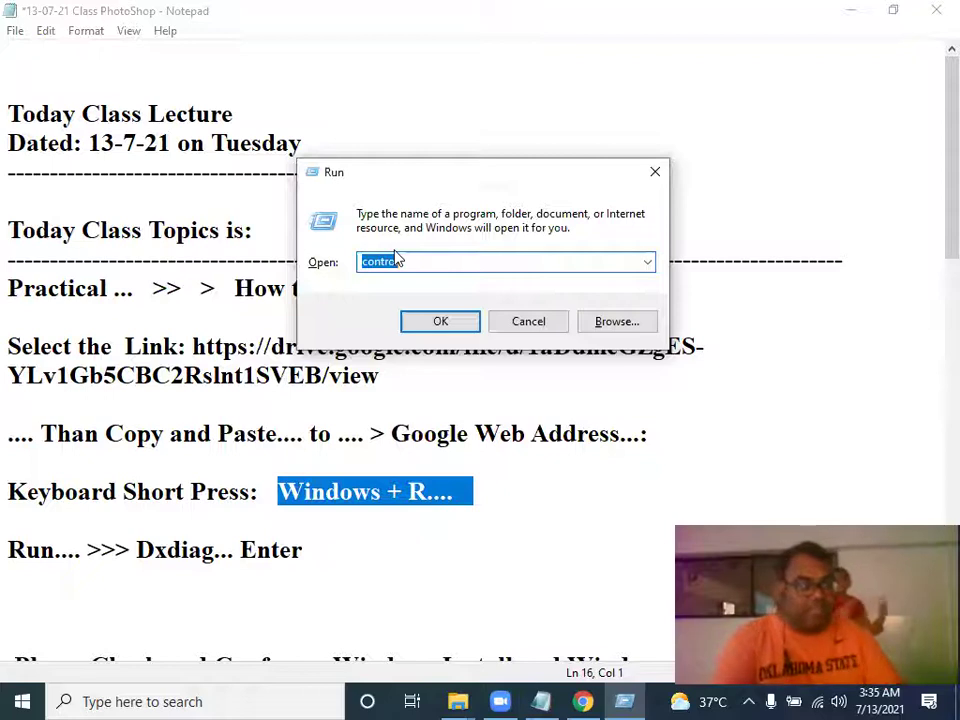
text(dxdiag)
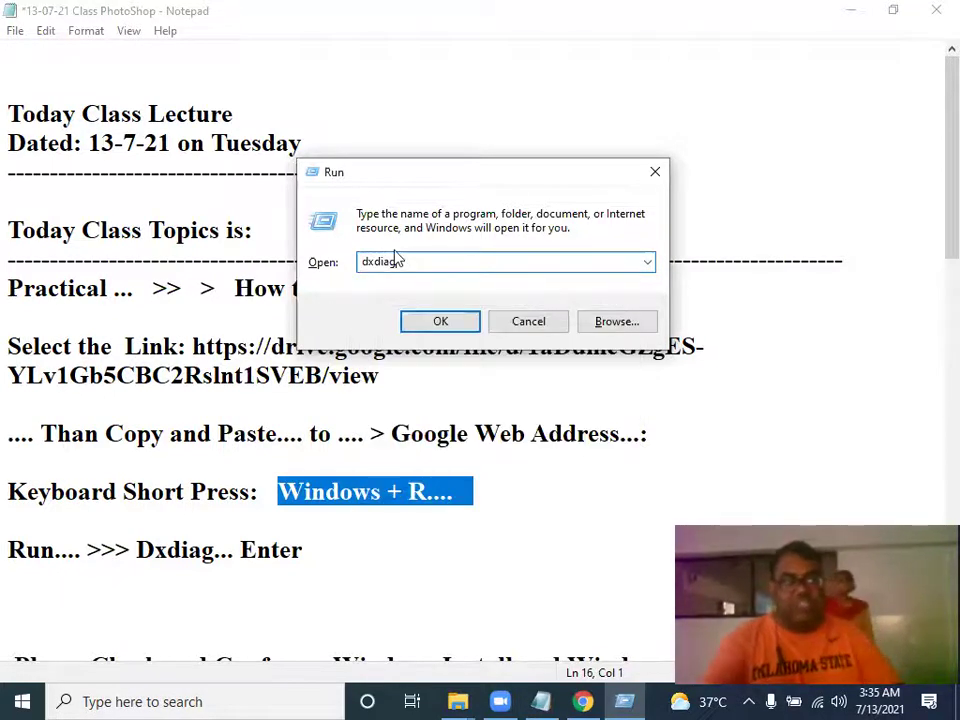
click(414, 319)
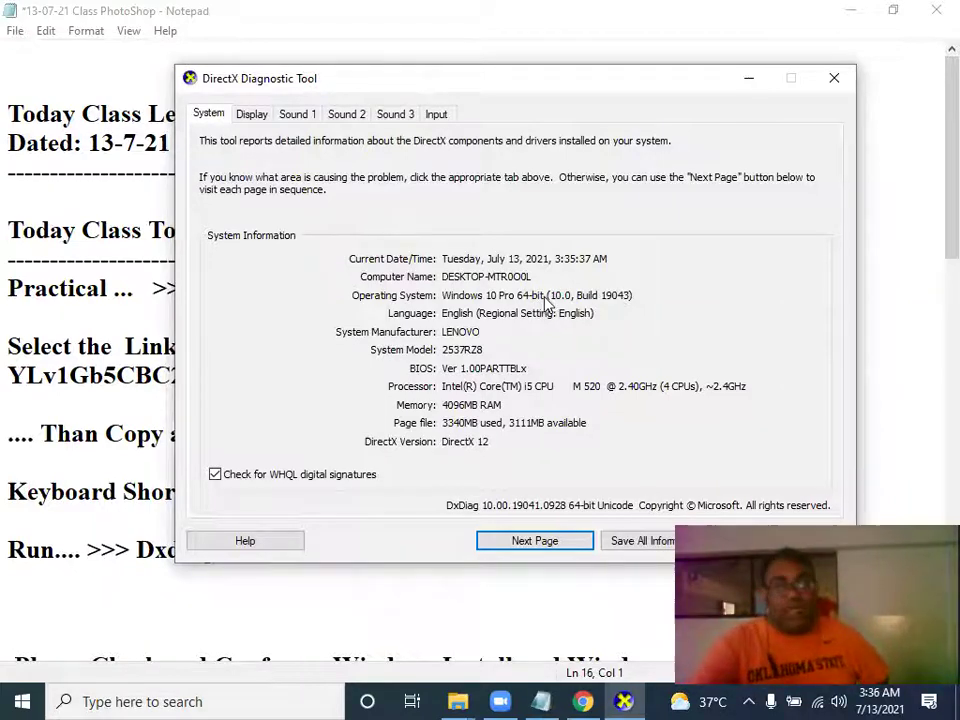
click(834, 79)
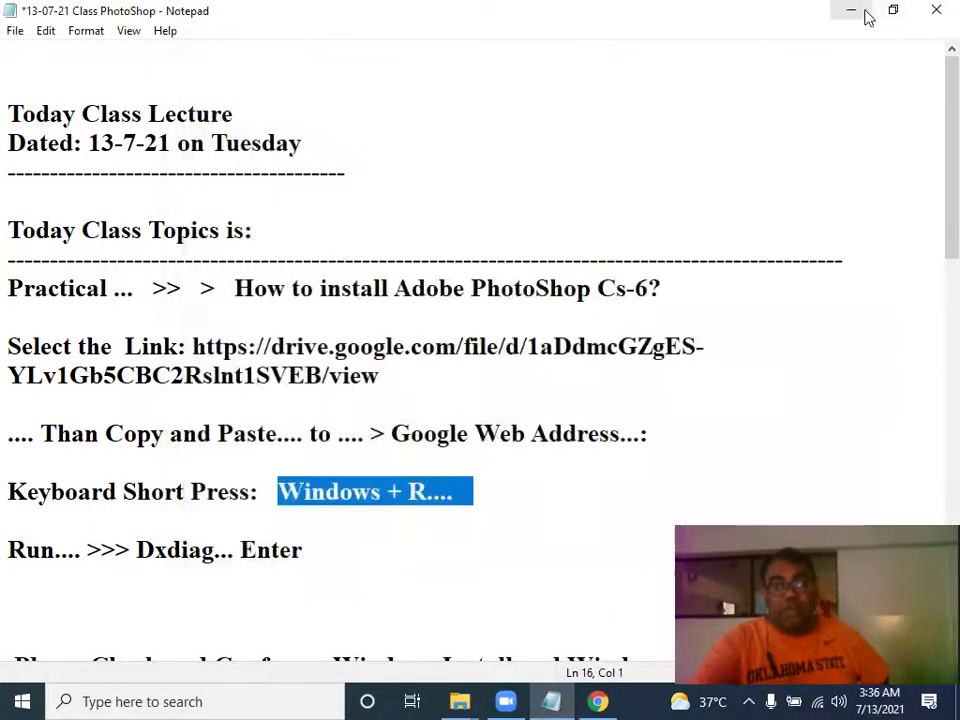
click(867, 17)
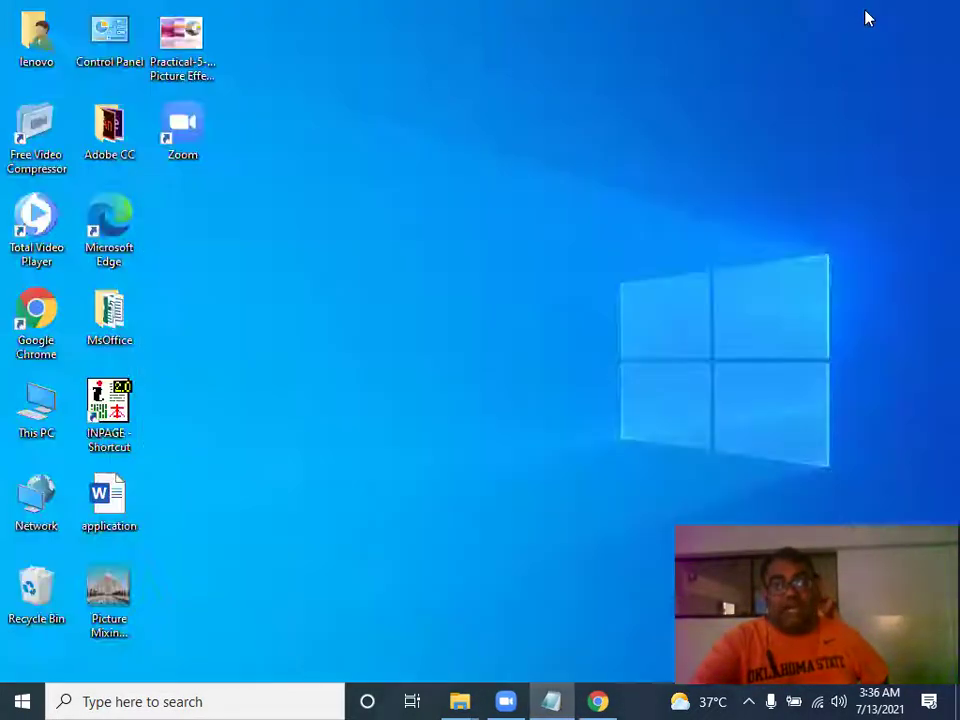
Show the downloaded CS6_2.zip in its folder from Chrome and maximize the folder window
click(598, 701)
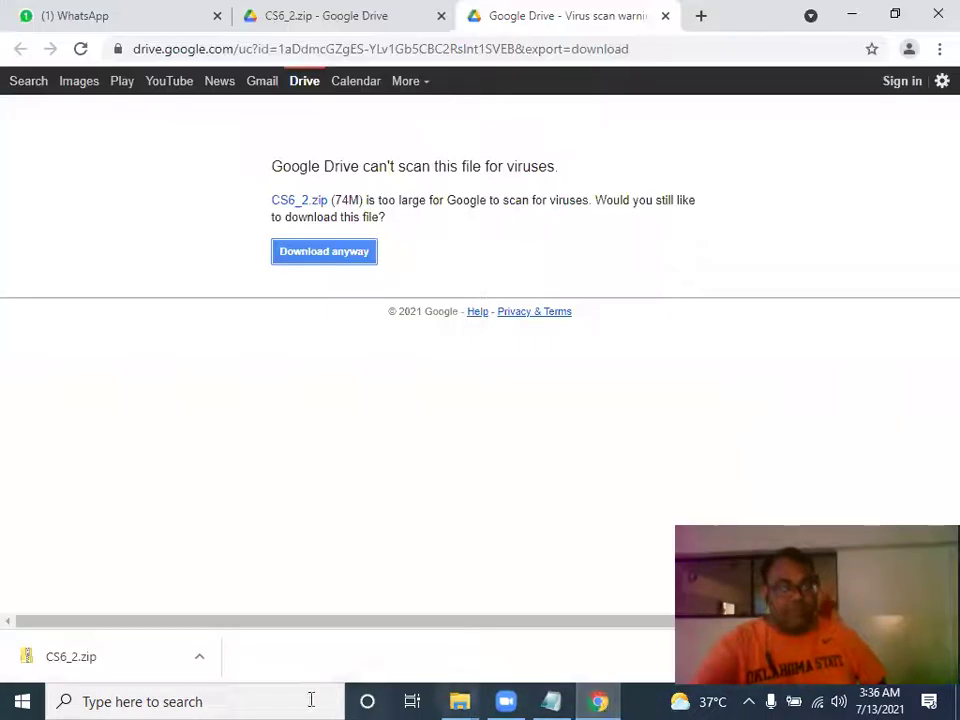
click(200, 661)
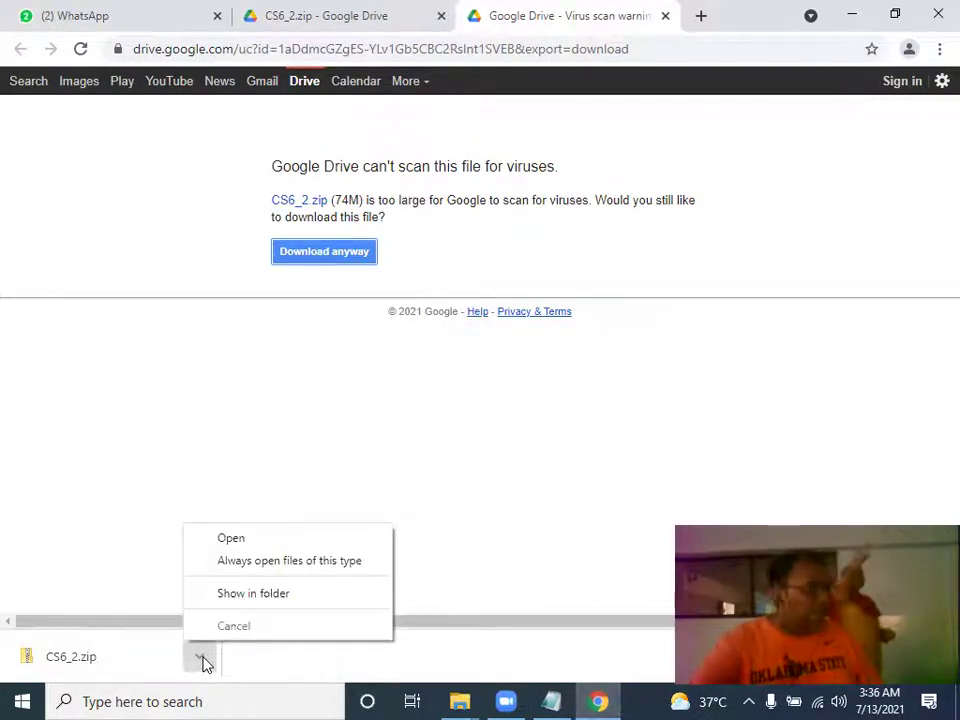
click(284, 596)
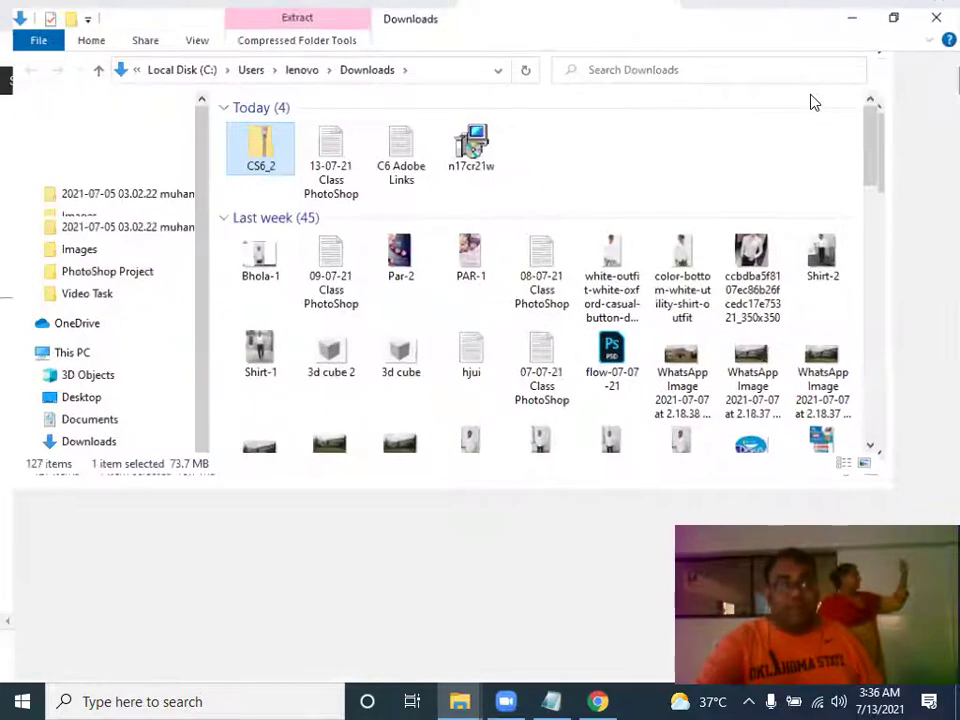
click(820, 14)
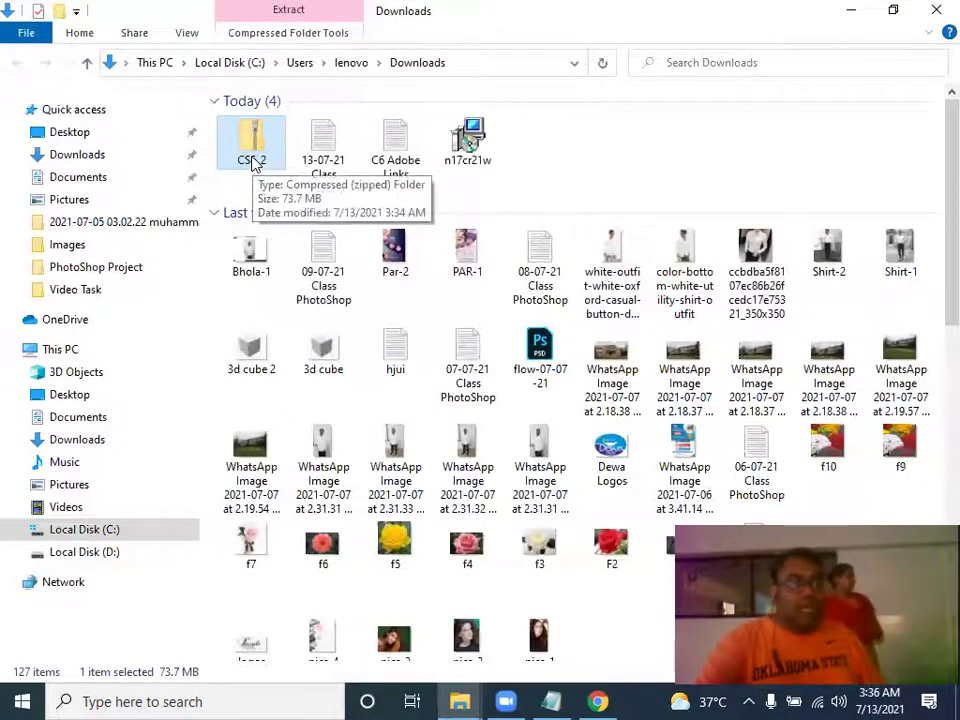
Look through the CS6 folder inside the CS6_2 archive and return to the Downloads folder
double_click(251, 158)
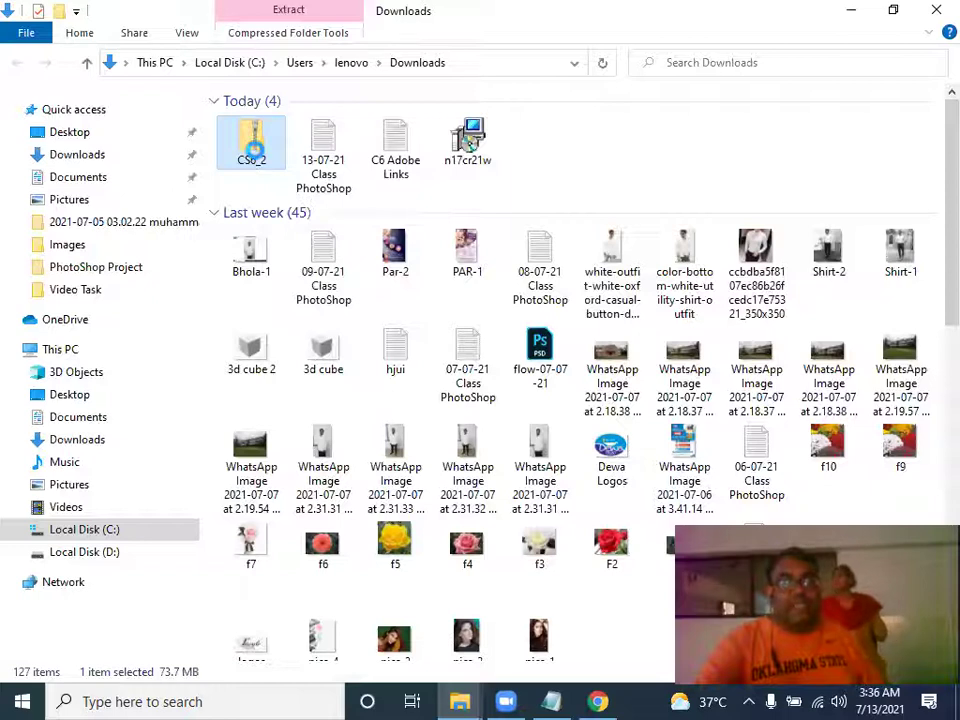
right_click(255, 150)
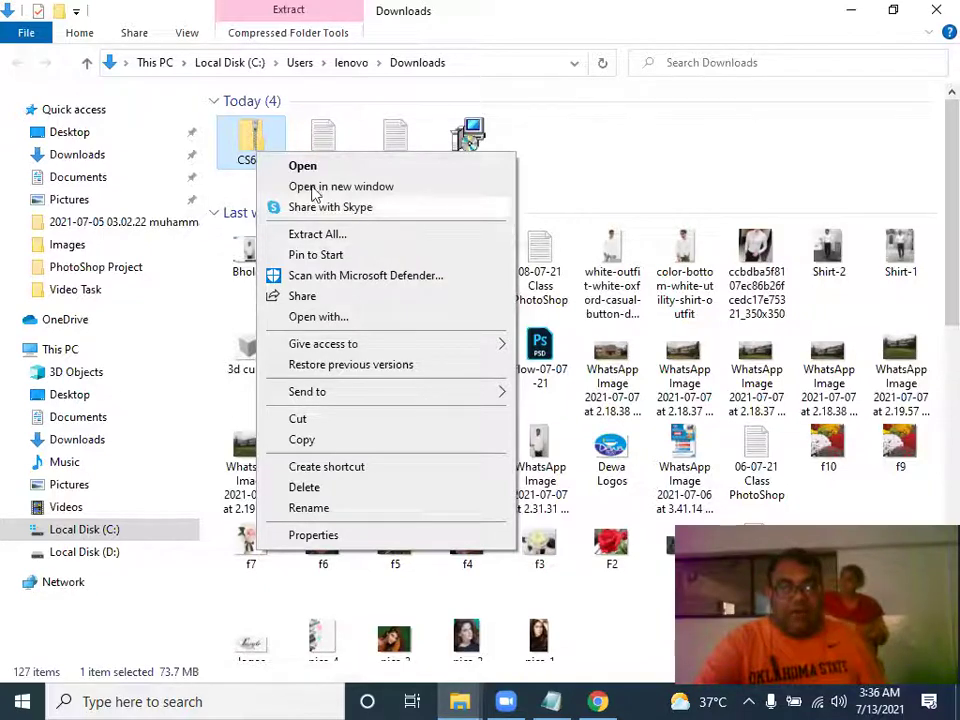
click(260, 148)
double_click(260, 148)
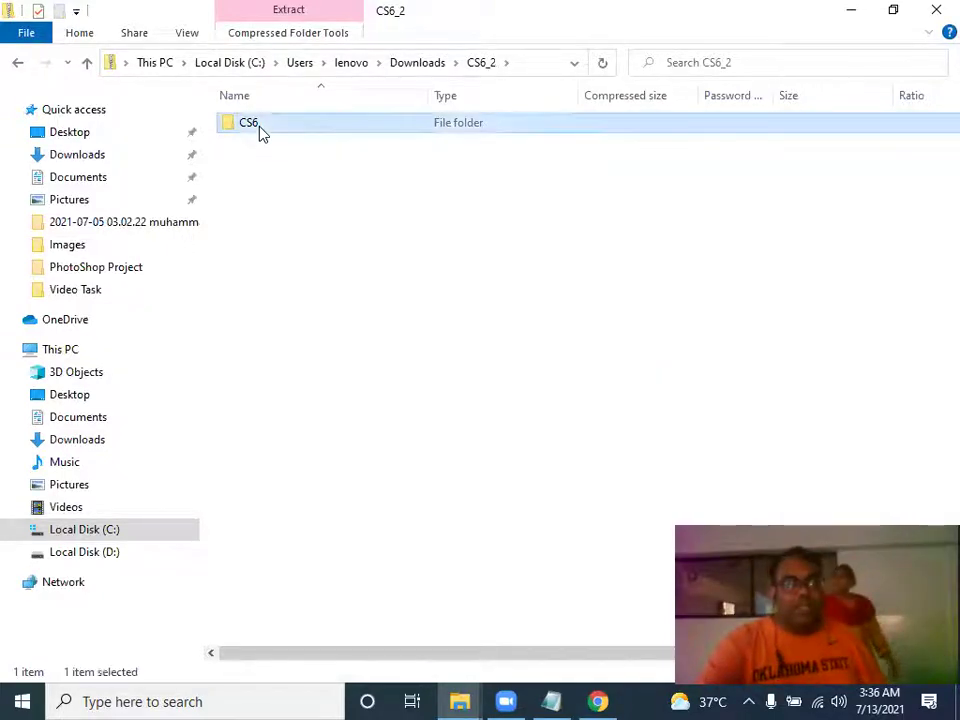
double_click(259, 128)
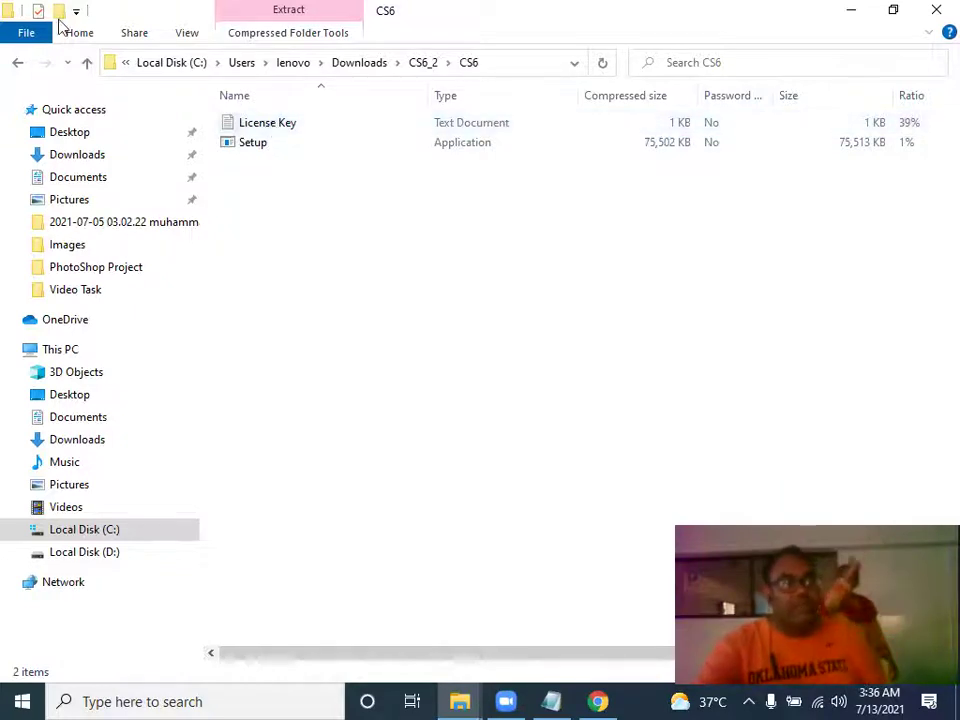
click(87, 63)
click(87, 63)
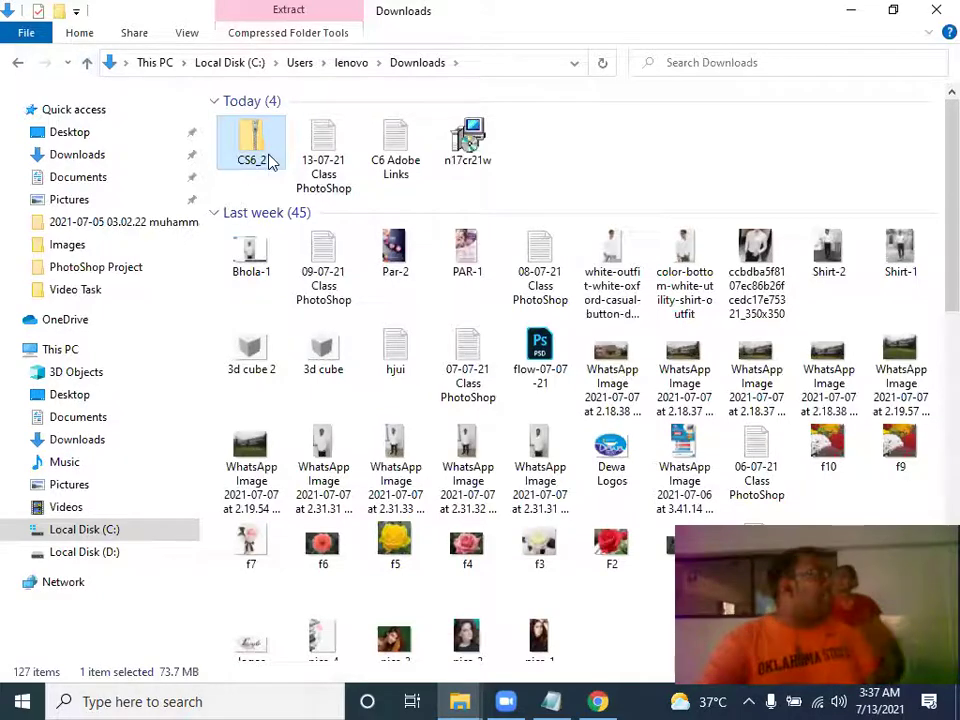
Open the CS6 folder inside the CS6_2 archive
double_click(252, 148)
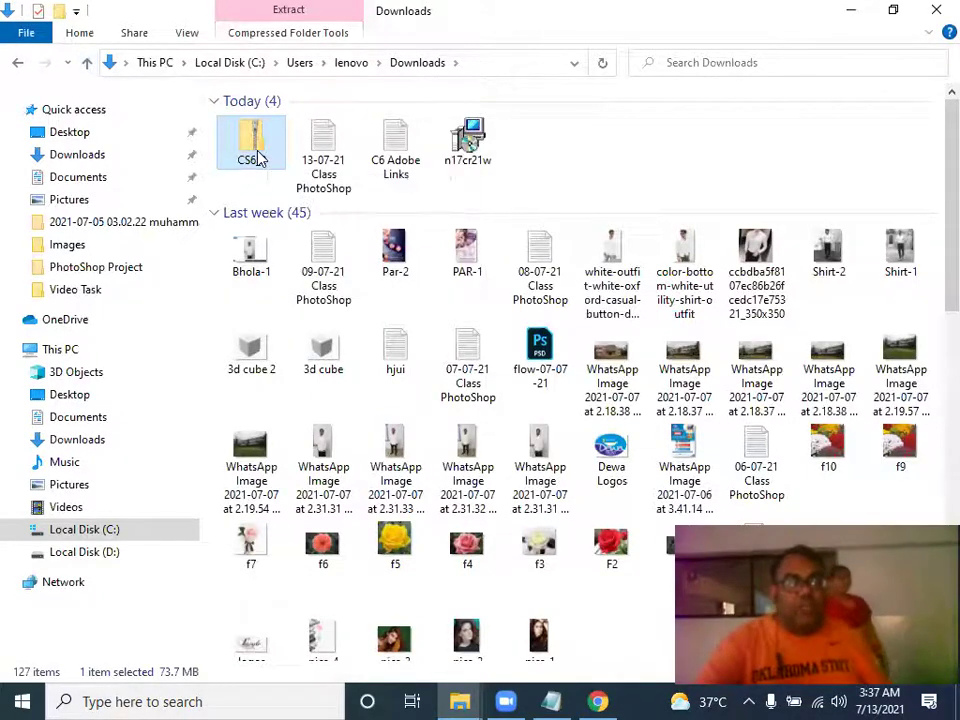
right_click(255, 150)
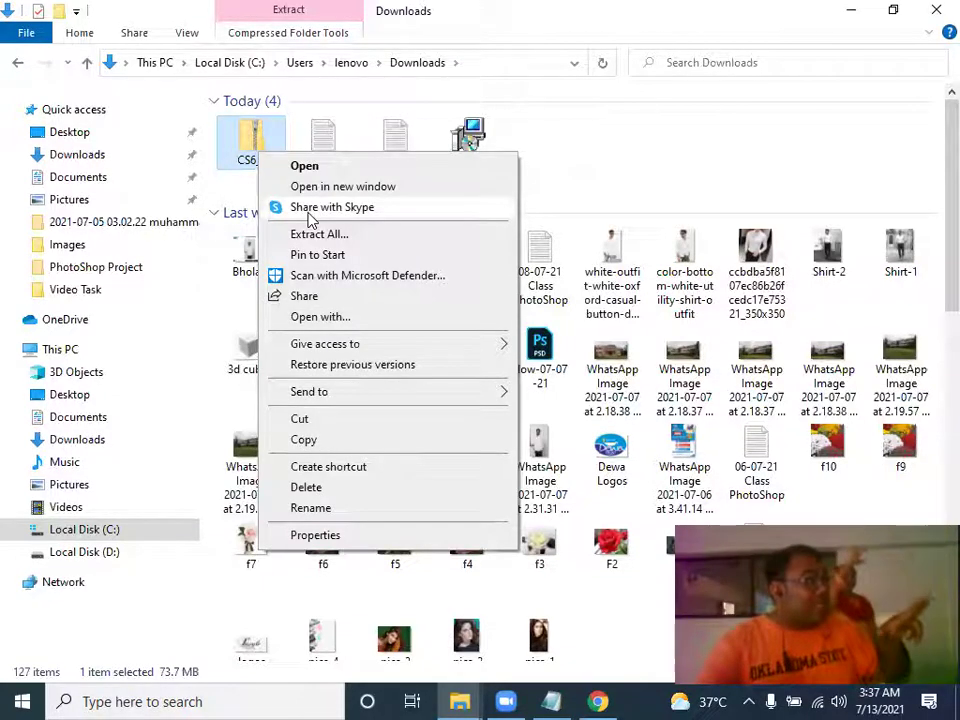
click(250, 147)
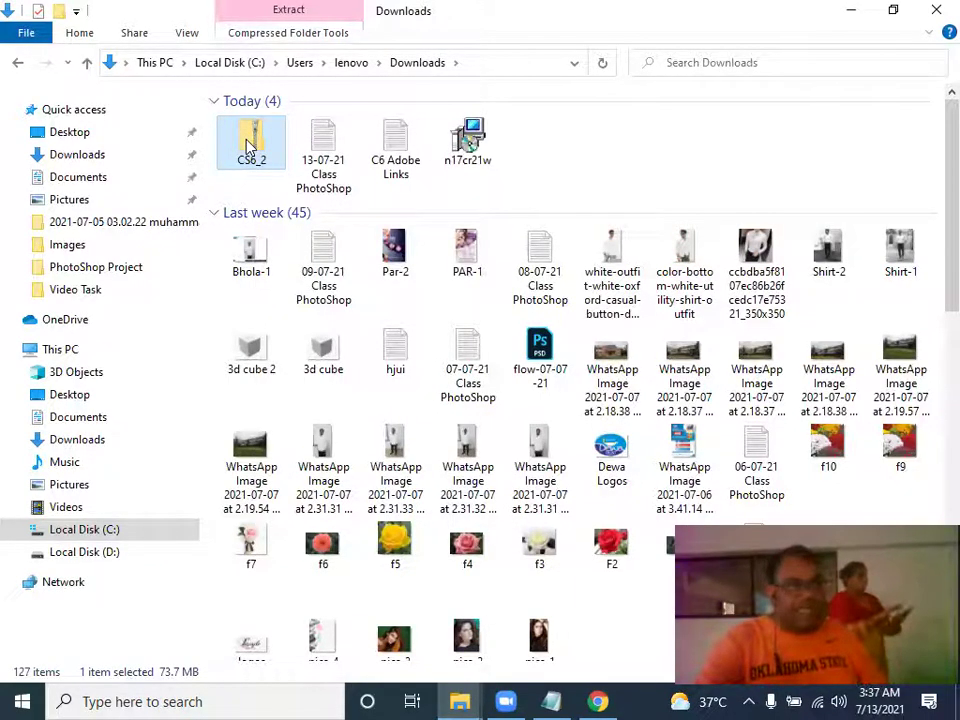
double_click(250, 147)
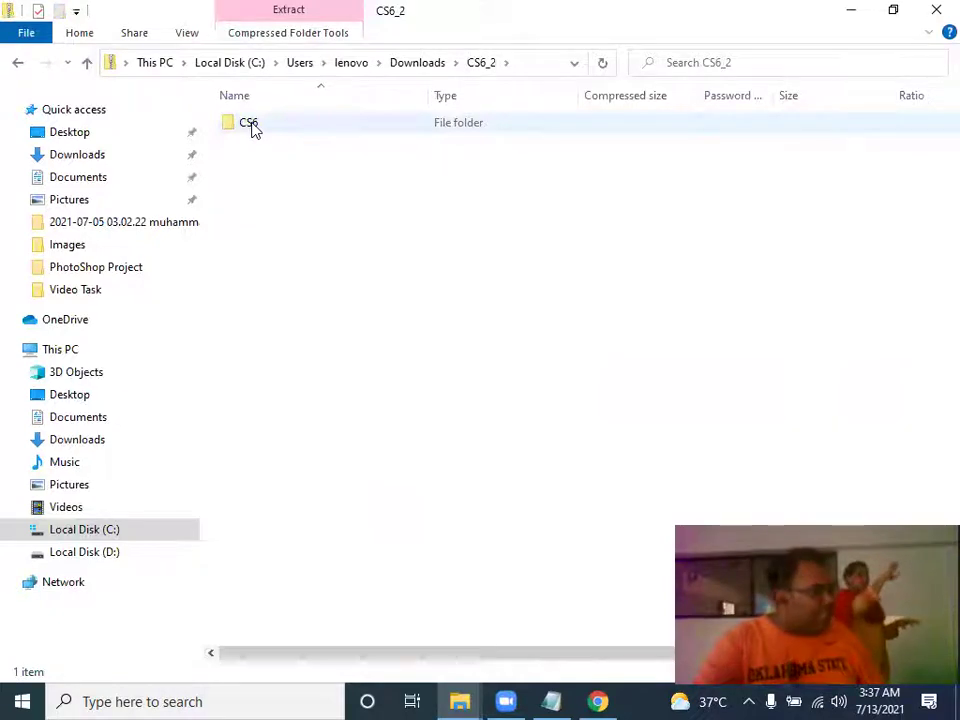
double_click(250, 124)
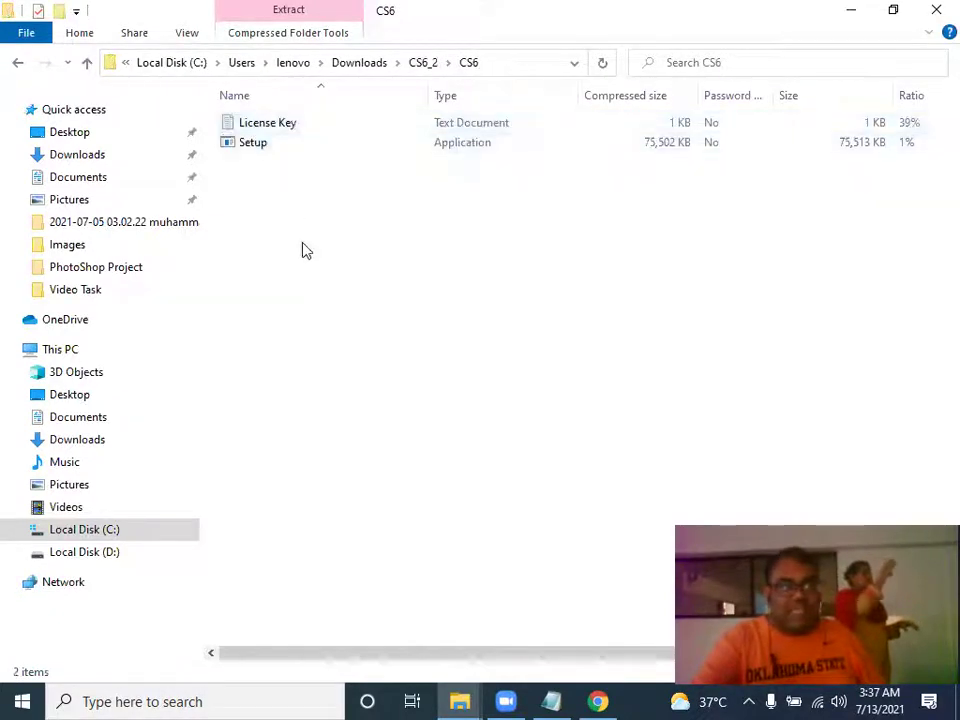
Copy the licence key from the License Key text file and close the file
double_click(280, 128)
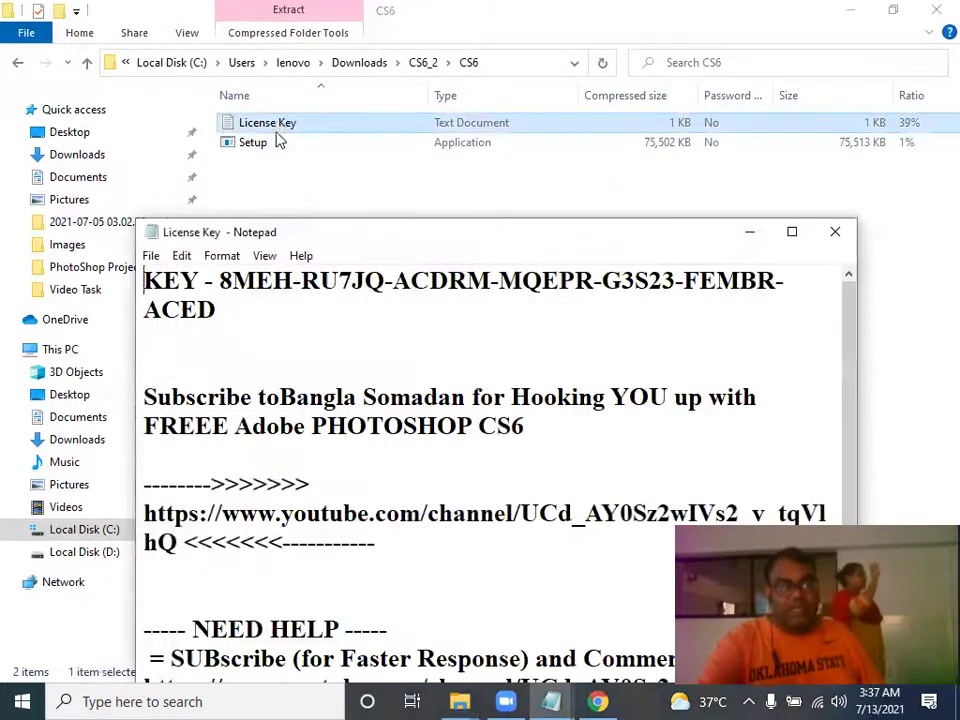
double_click(338, 242)
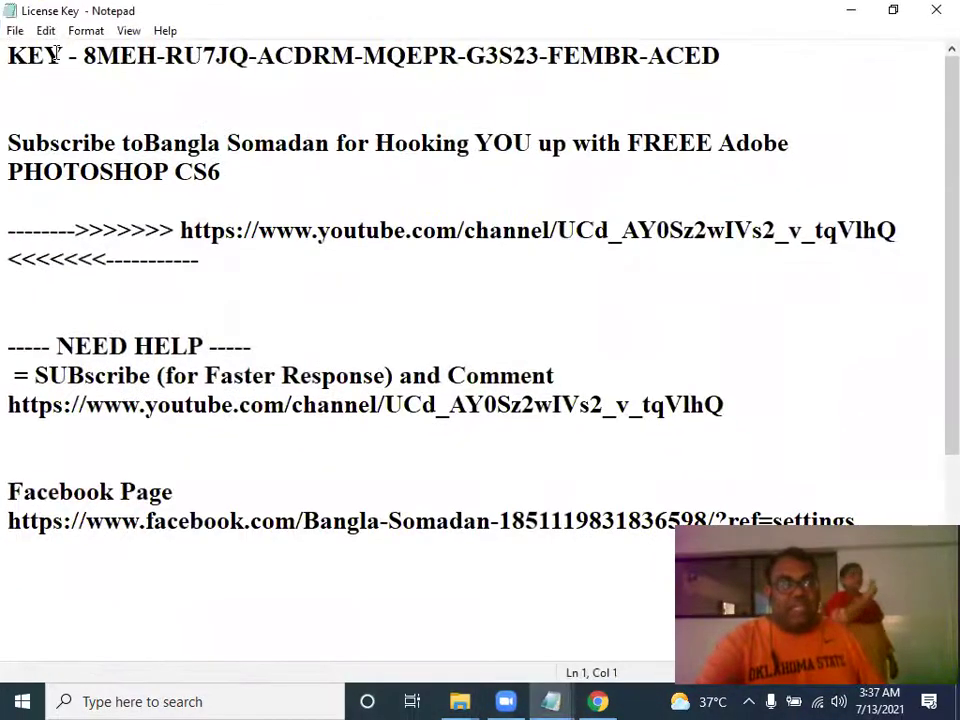
drag(86, 58, 739, 30)
right_click(630, 66)
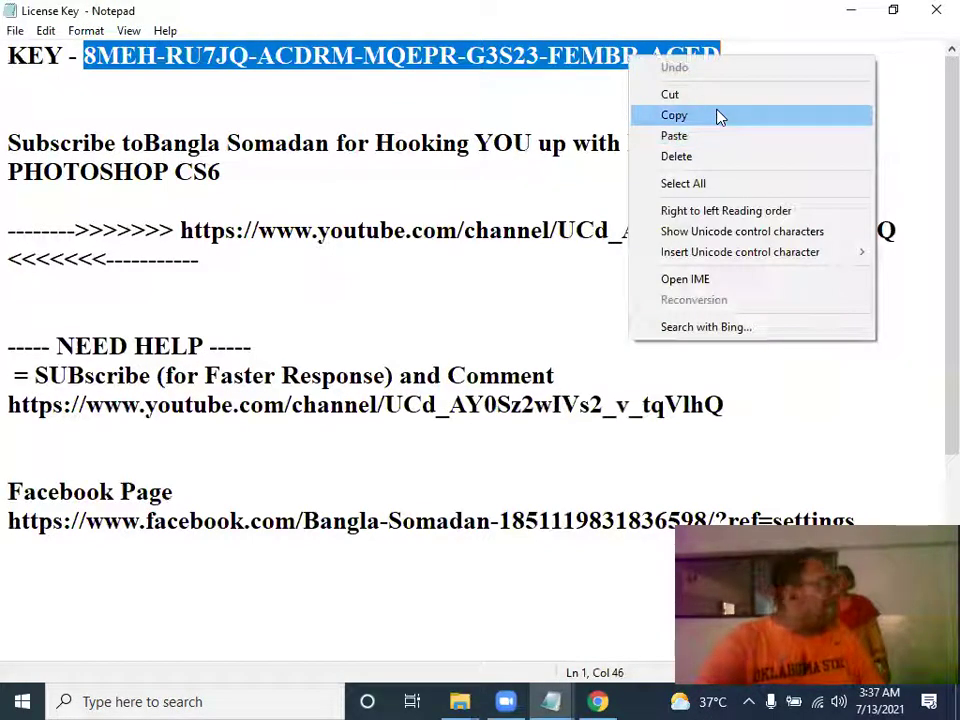
click(718, 117)
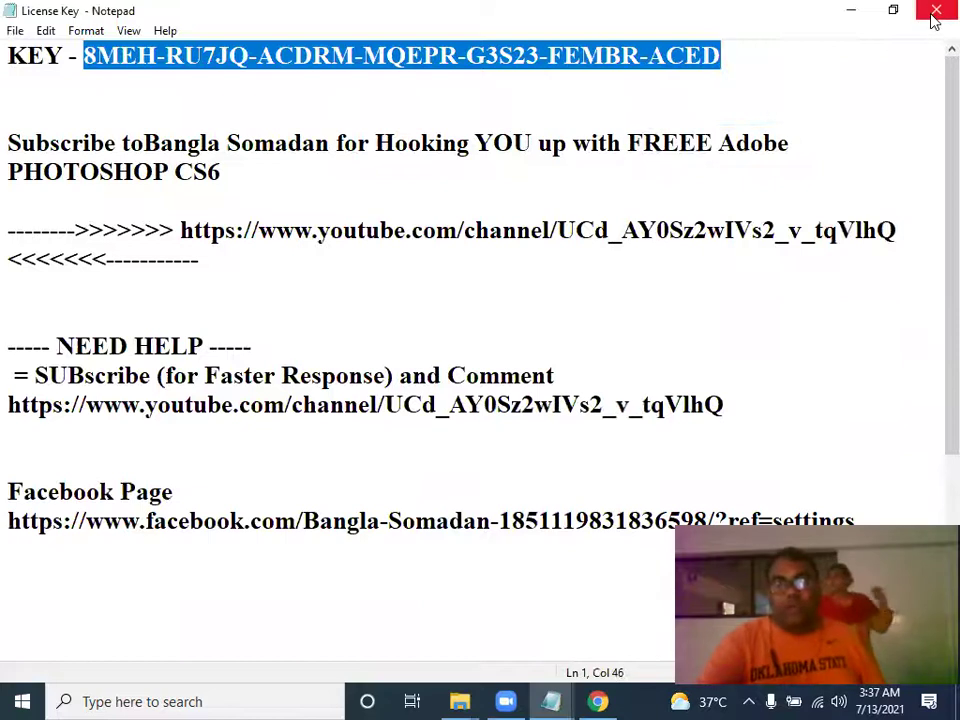
click(935, 12)
Run Setup directly from the CS6 archive without extracting it, allow the unverified publisher and choose English as the installation language
click(261, 148)
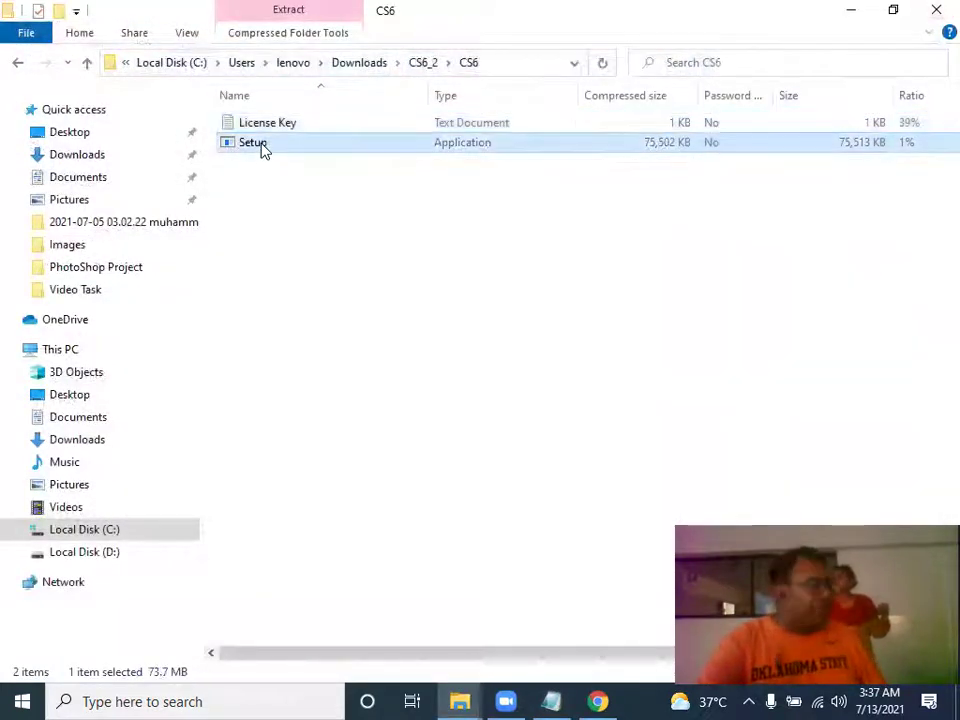
double_click(261, 146)
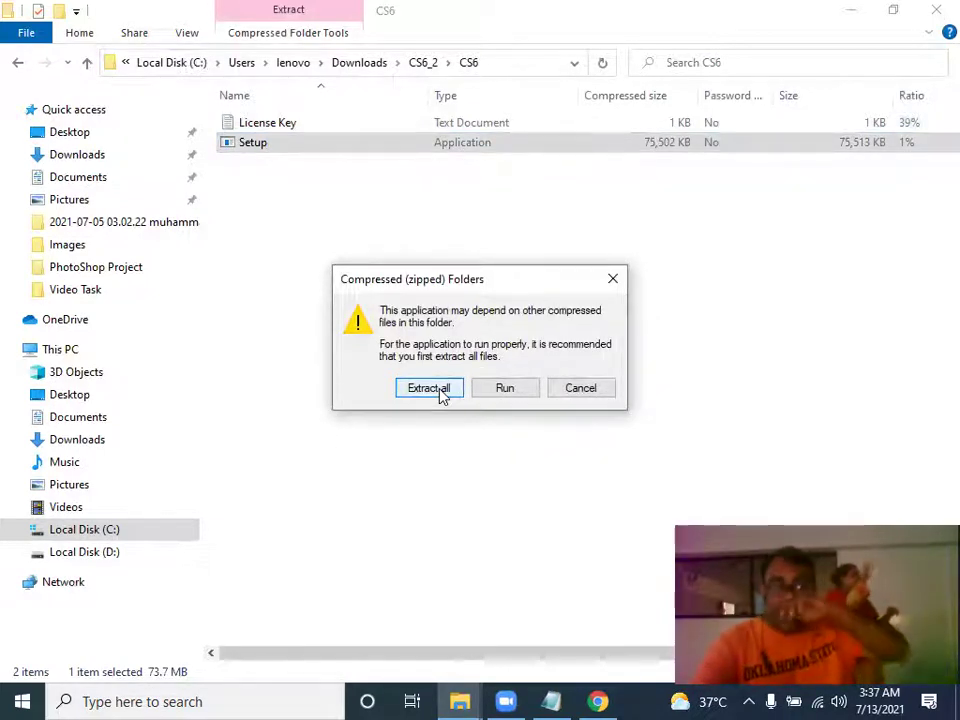
click(500, 389)
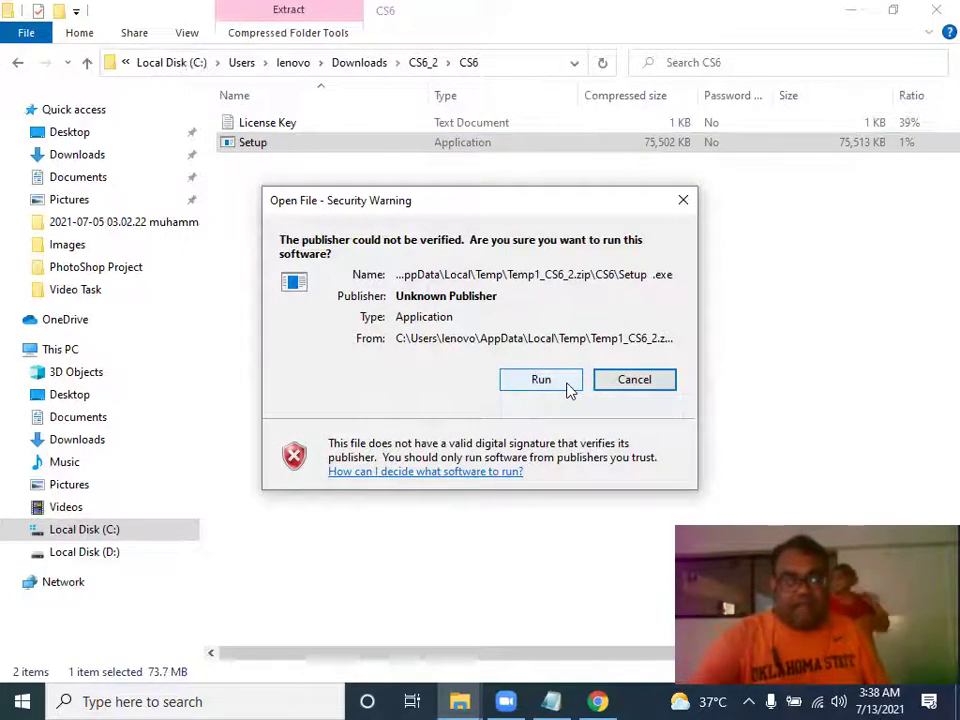
click(543, 380)
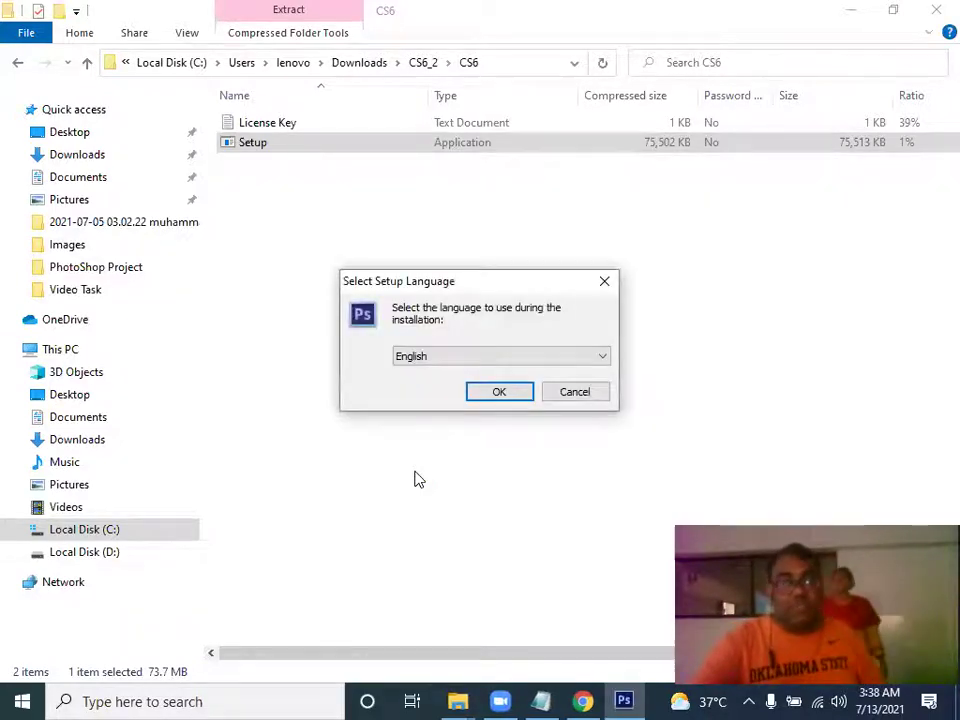
click(501, 396)
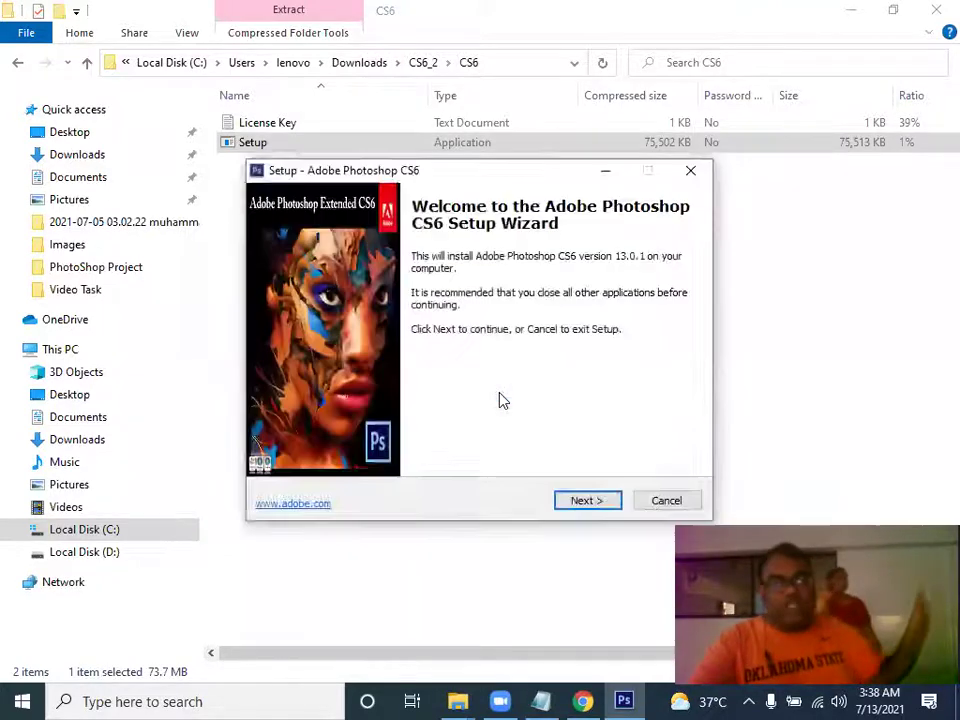
Accept the license agreement and proceed to the licence key page with the default destination and Start Menu folder and no desktop icon
click(588, 501)
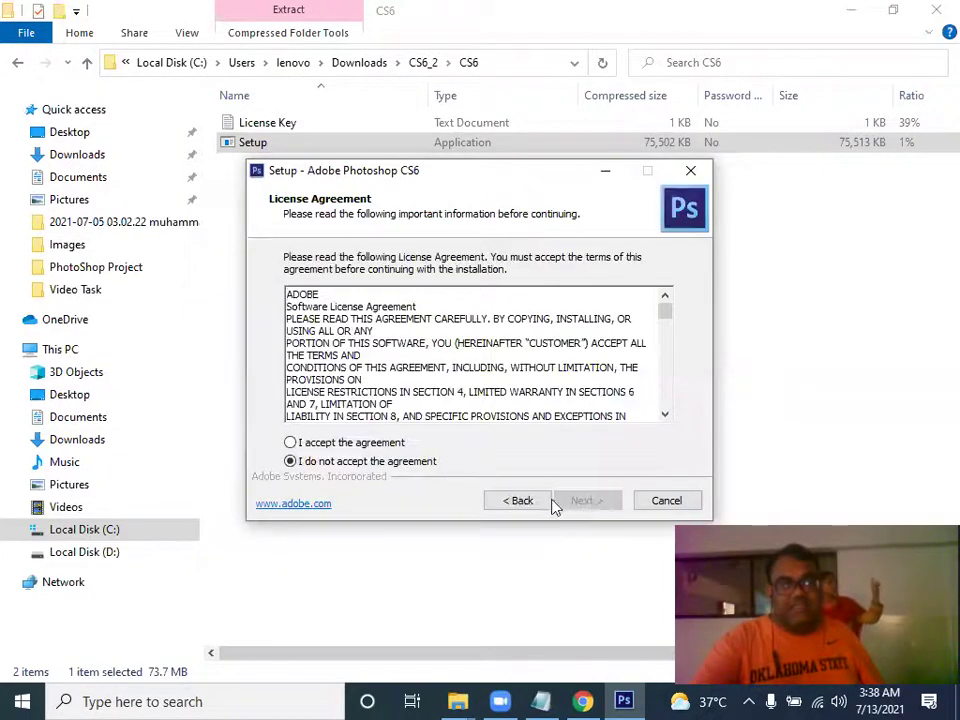
click(339, 446)
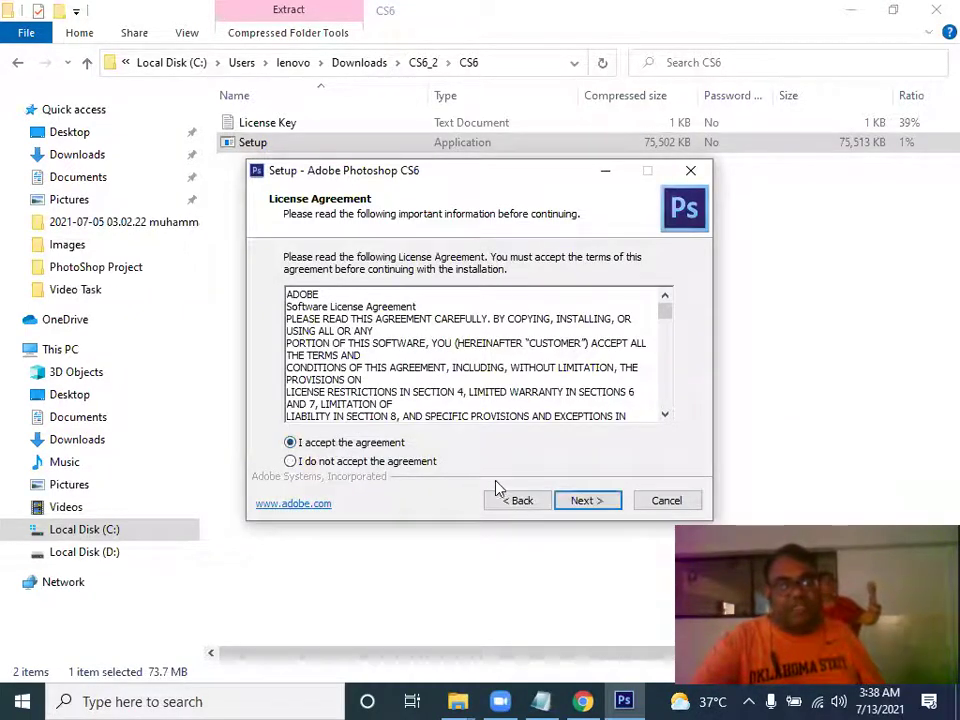
click(578, 505)
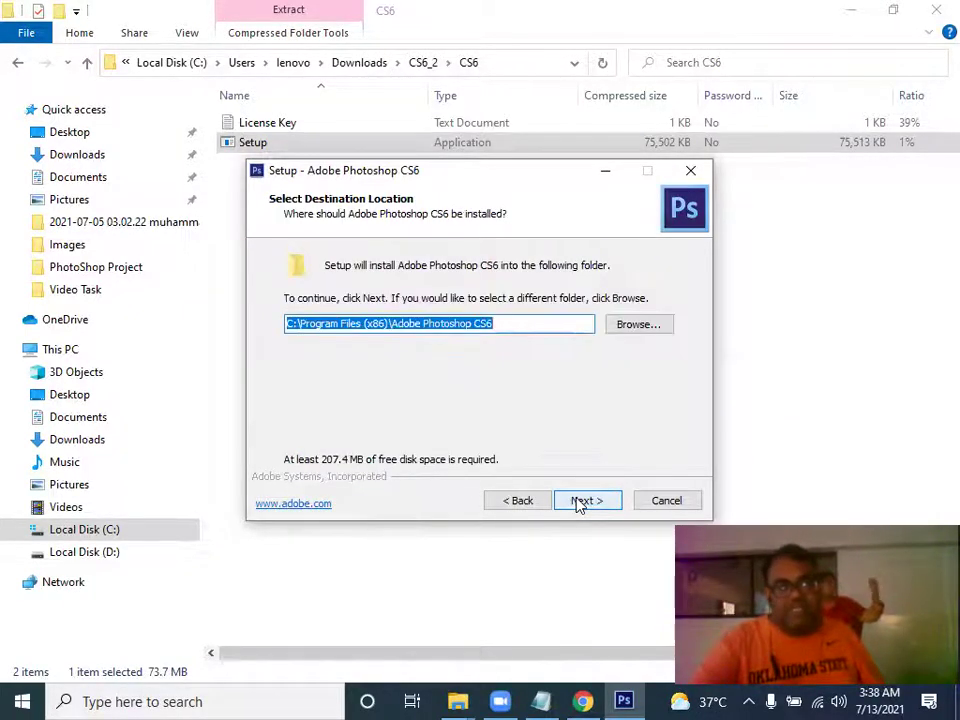
click(578, 505)
click(578, 505)
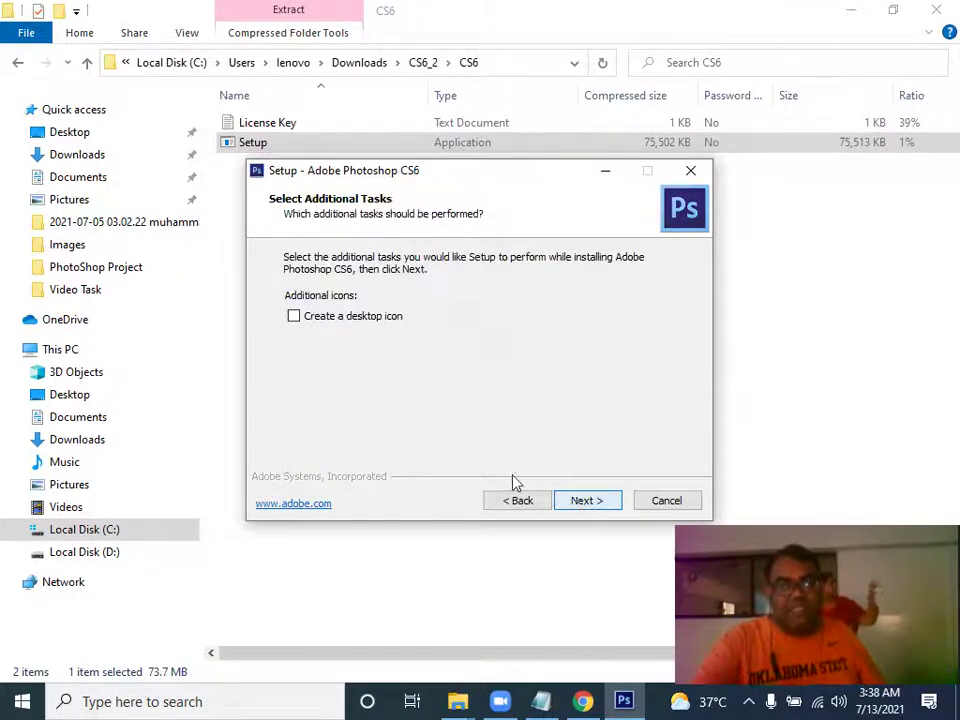
click(588, 500)
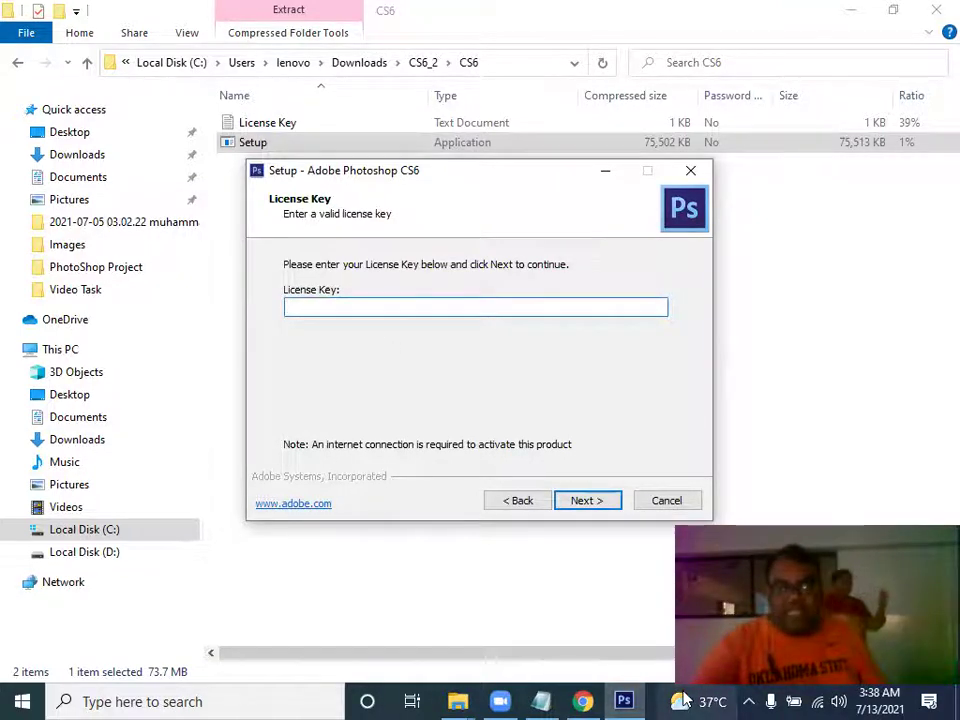
Reopen the License Key text file from the CS6 folder, copy the licence key again and close the file
click(457, 701)
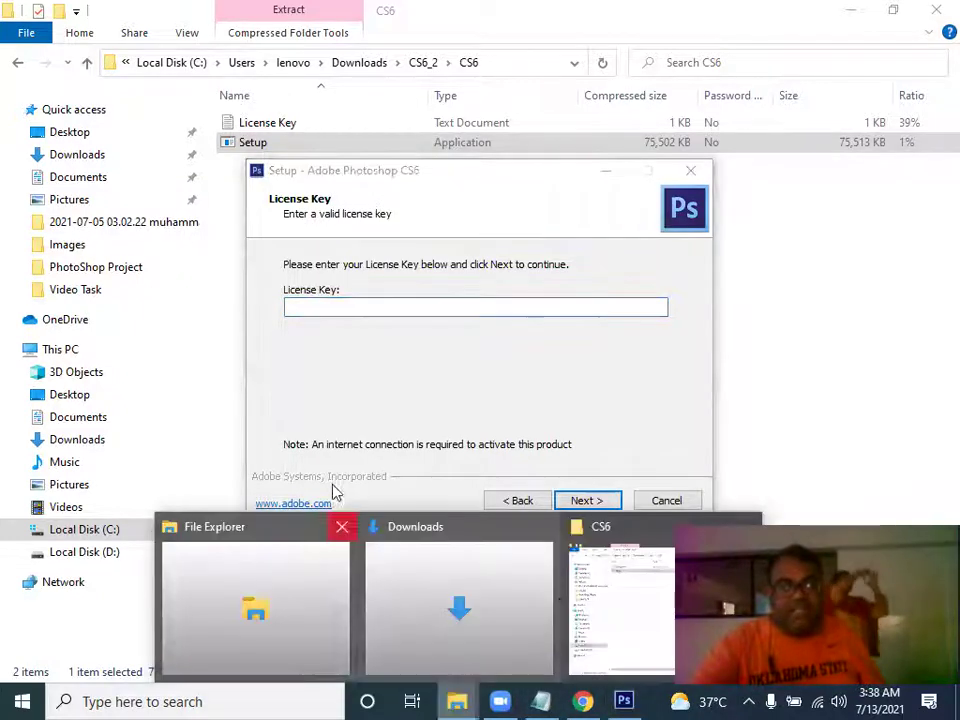
click(608, 604)
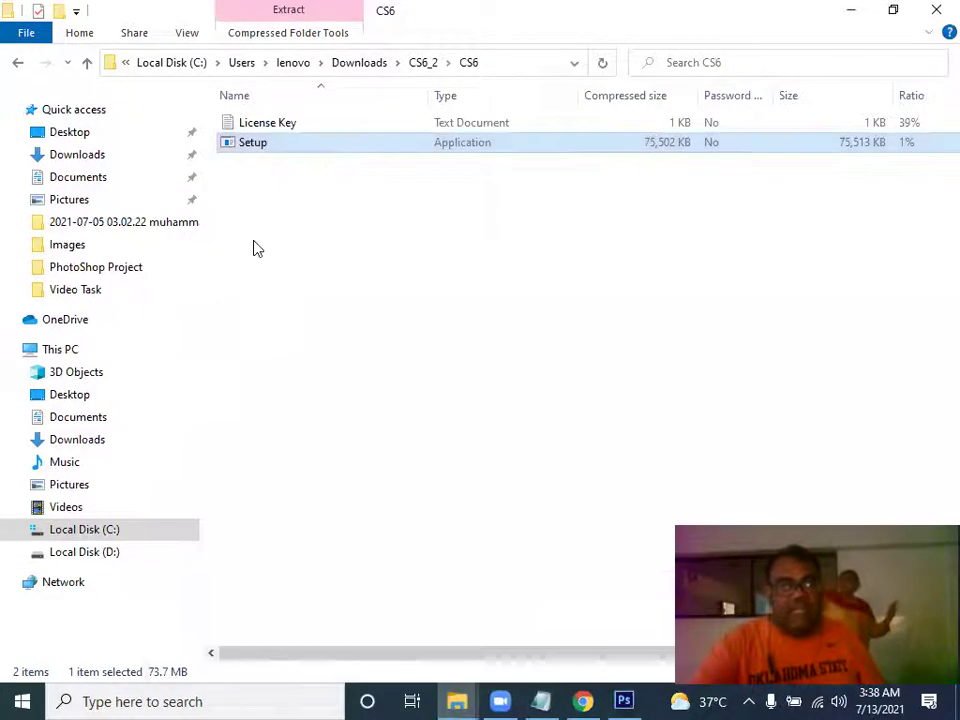
double_click(270, 121)
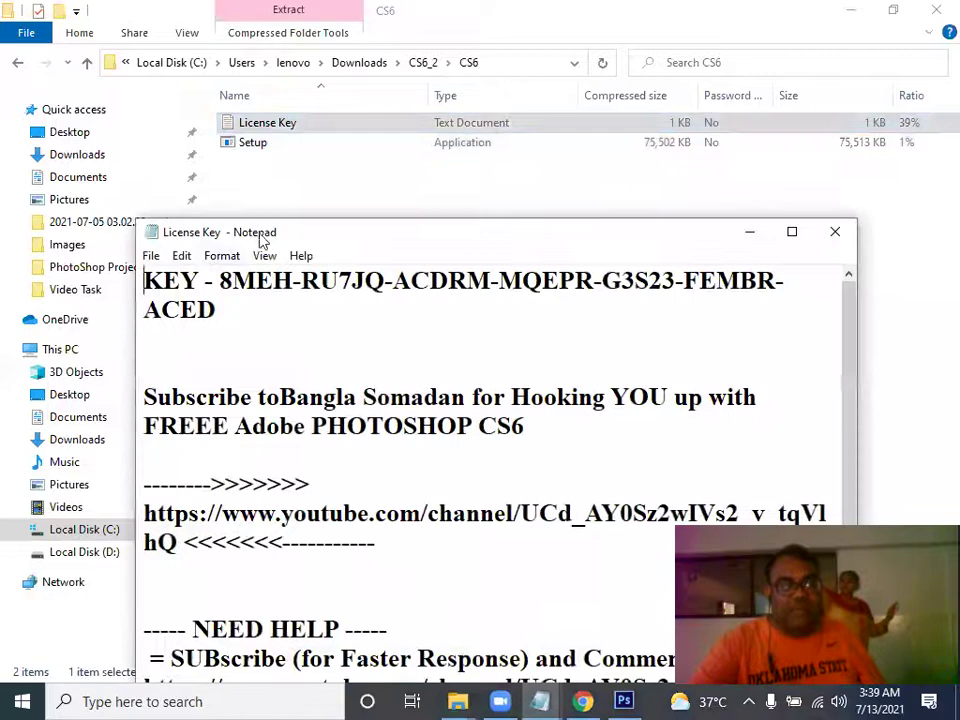
double_click(262, 233)
drag(82, 55, 601, 71)
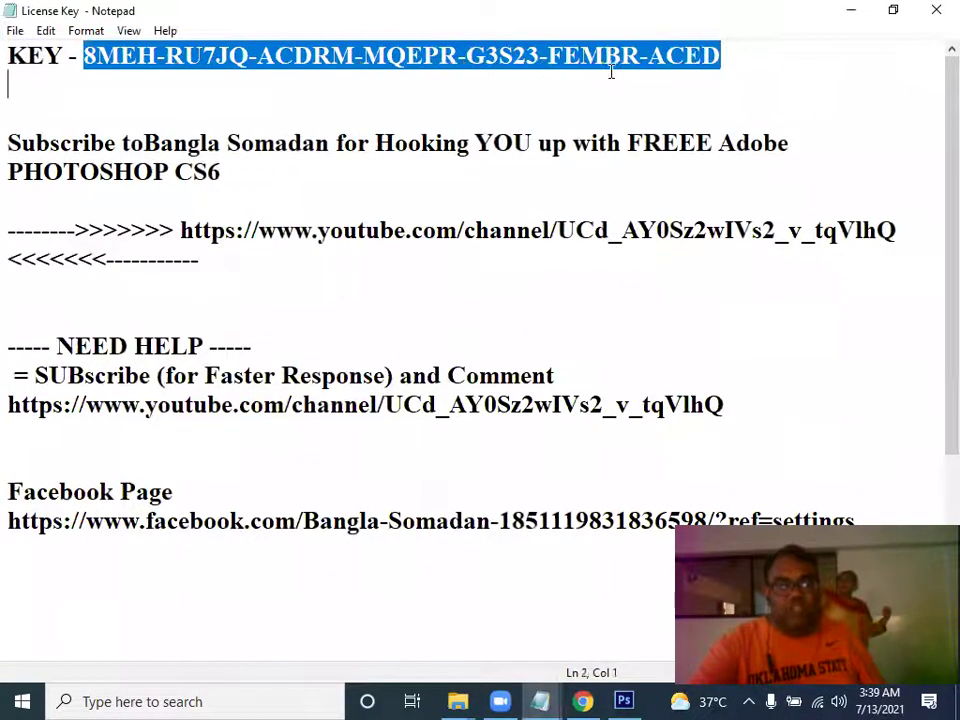
click(936, 10)
Paste the licence key into the License Key field of the Photoshop CS6 setup and continue to the Ready to Install page
click(630, 699)
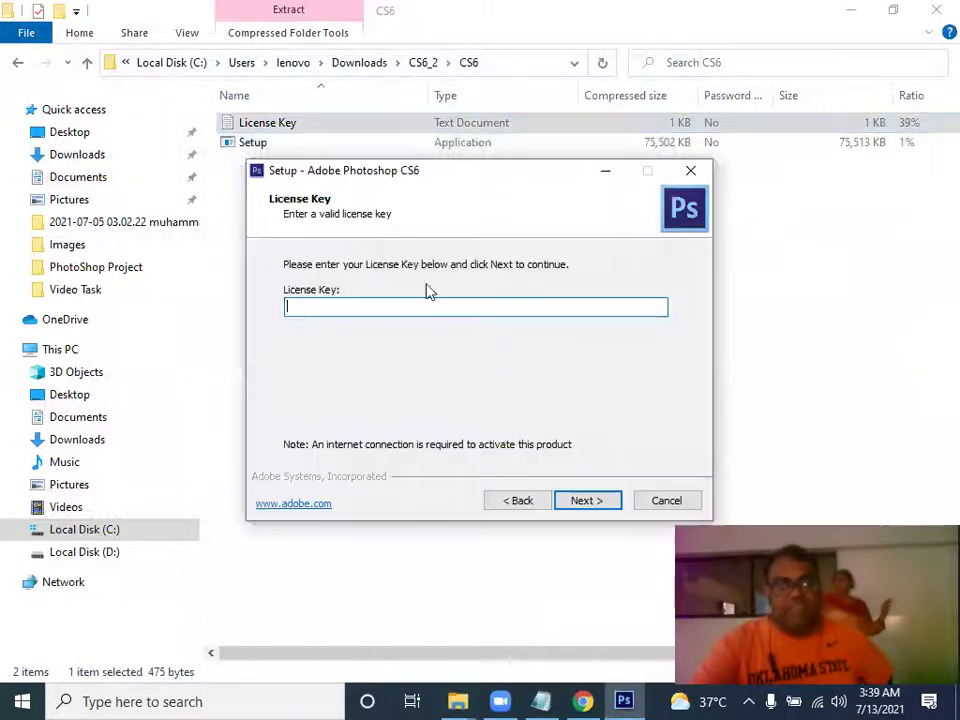
key(ctrl+v)
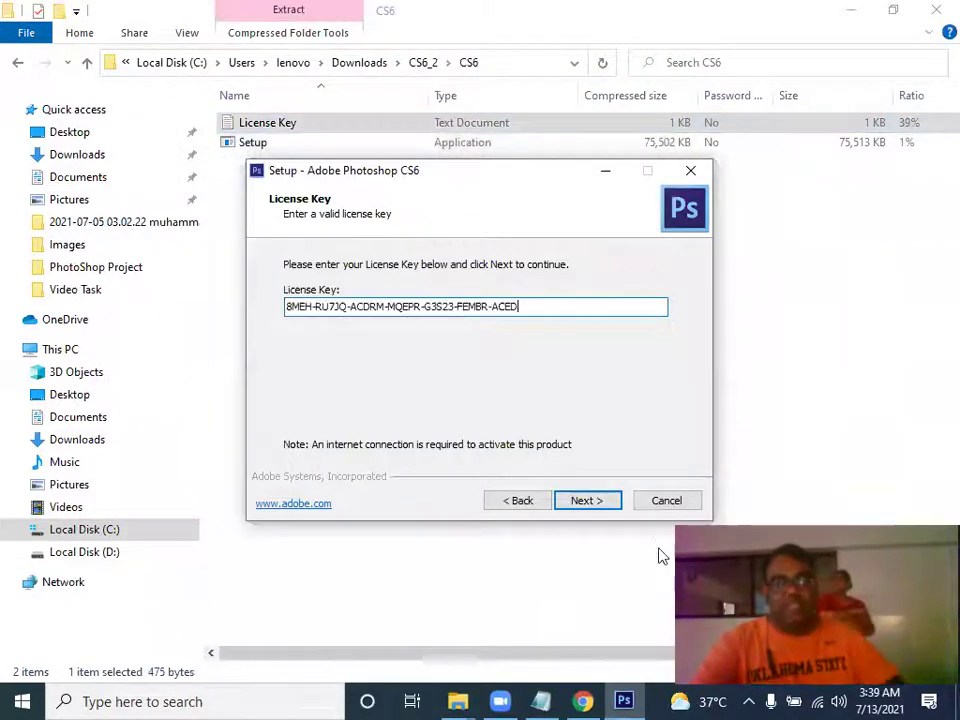
click(600, 502)
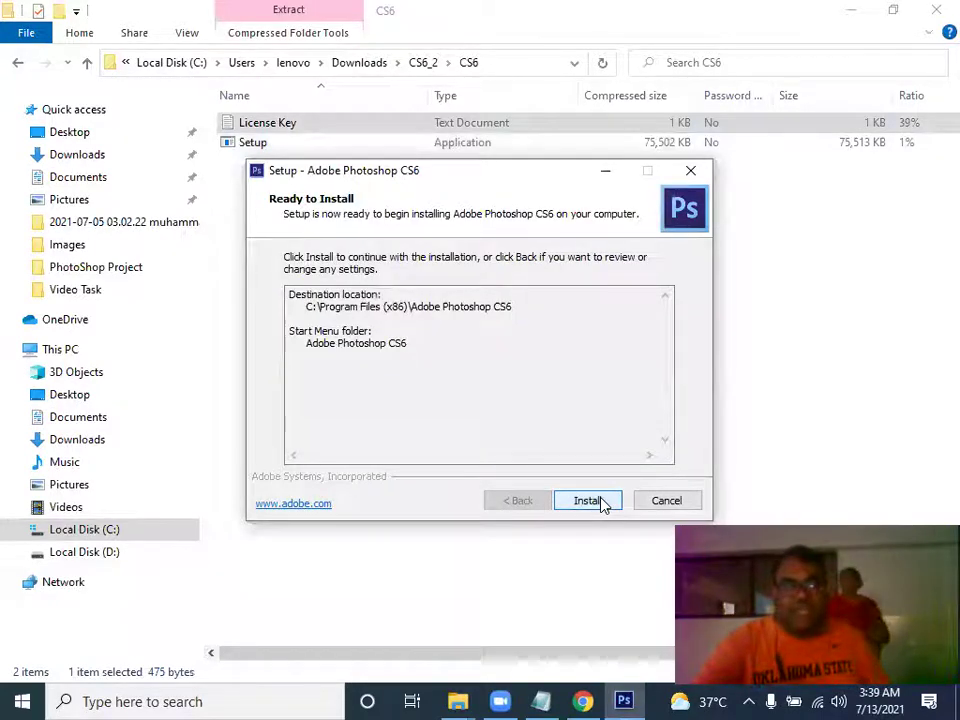
Start the Adobe Photoshop CS6 installation, then cancel it and exit Setup
click(601, 500)
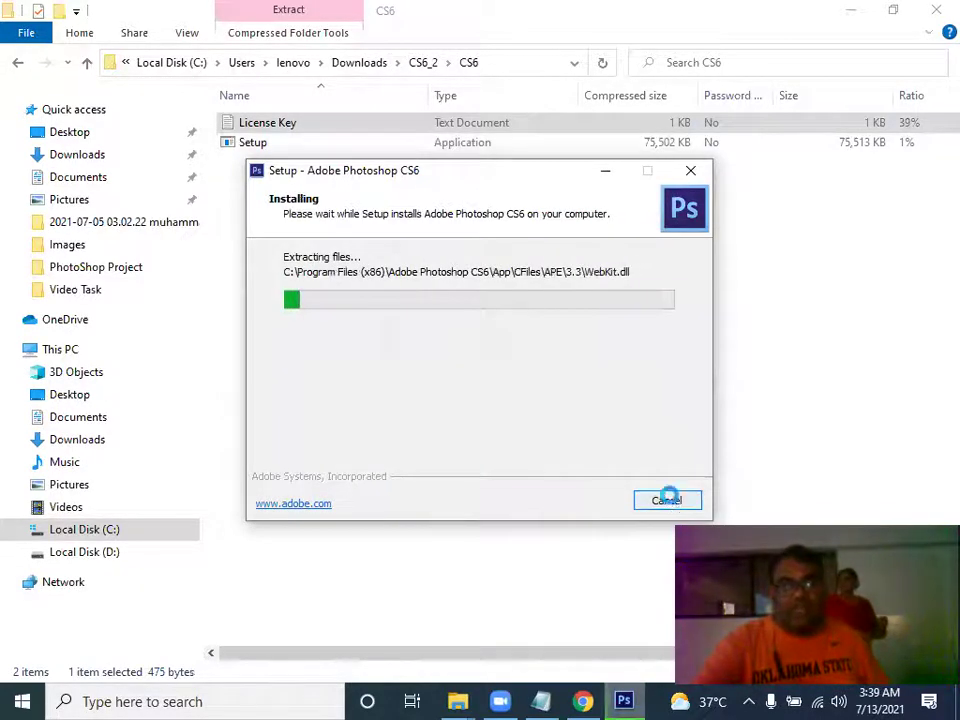
click(668, 501)
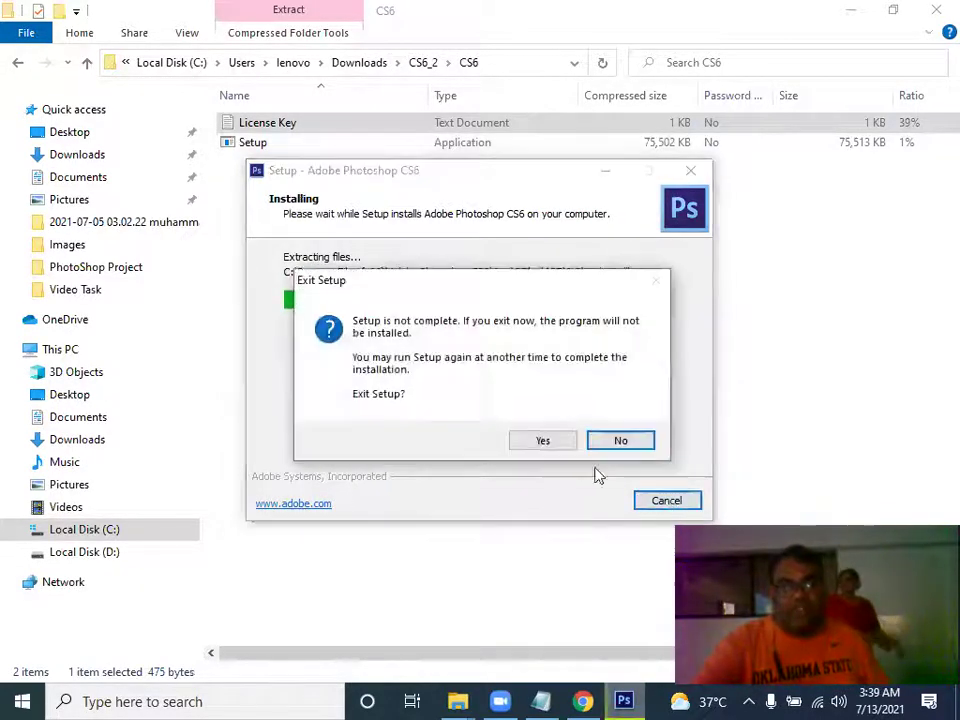
click(543, 441)
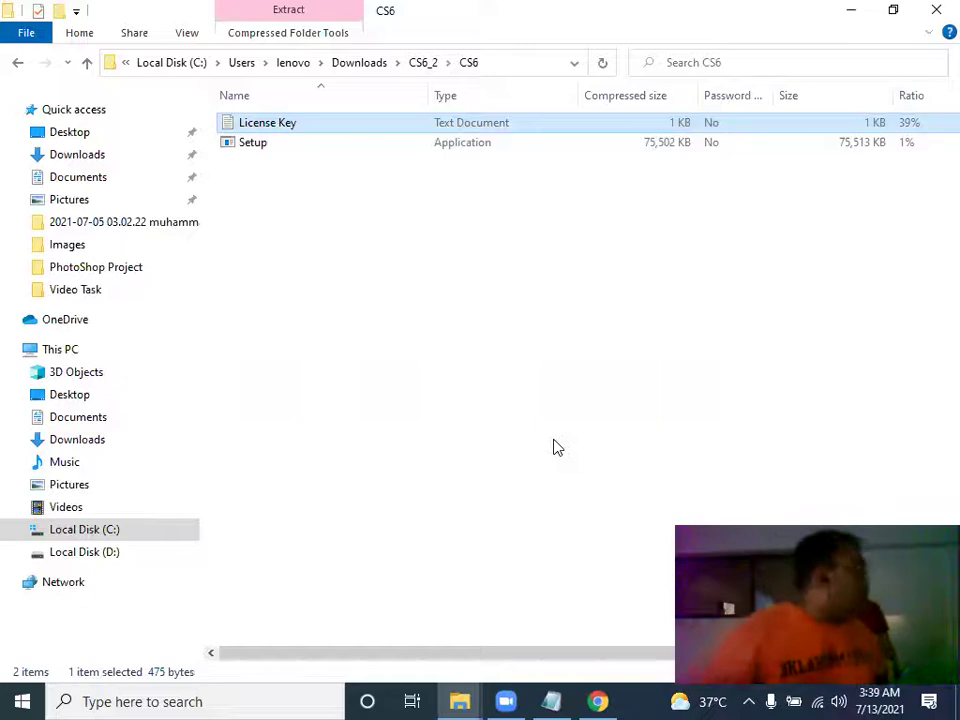
Switch to the 13-07-21 Class PhotoShop notes in Notepad and copy the Google Drive download link
click(22, 700)
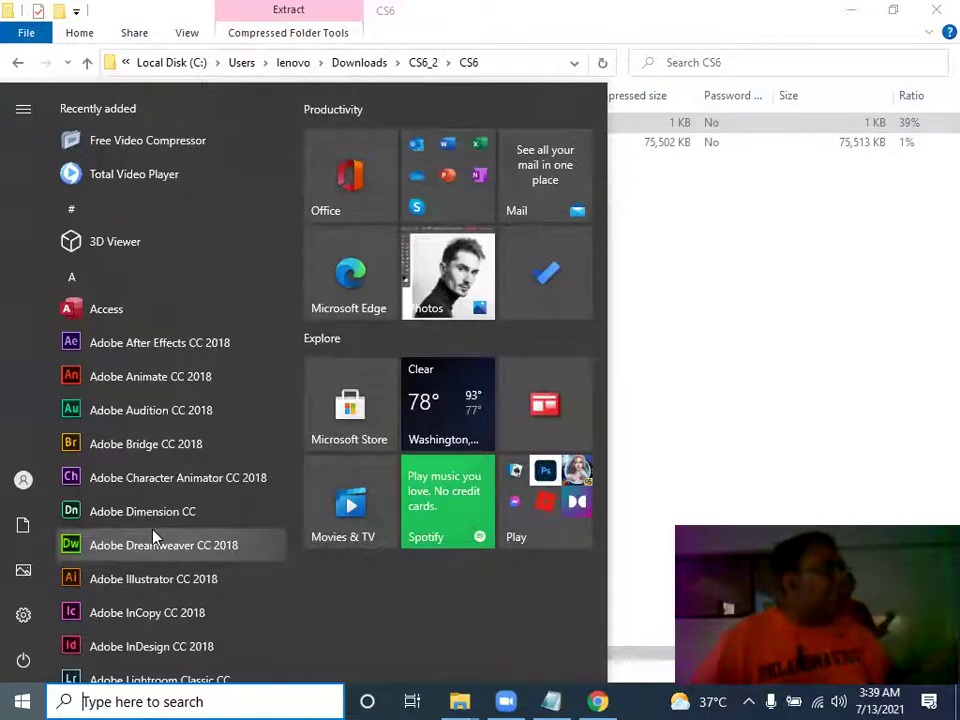
click(553, 701)
drag(193, 346, 392, 379)
right_click(356, 362)
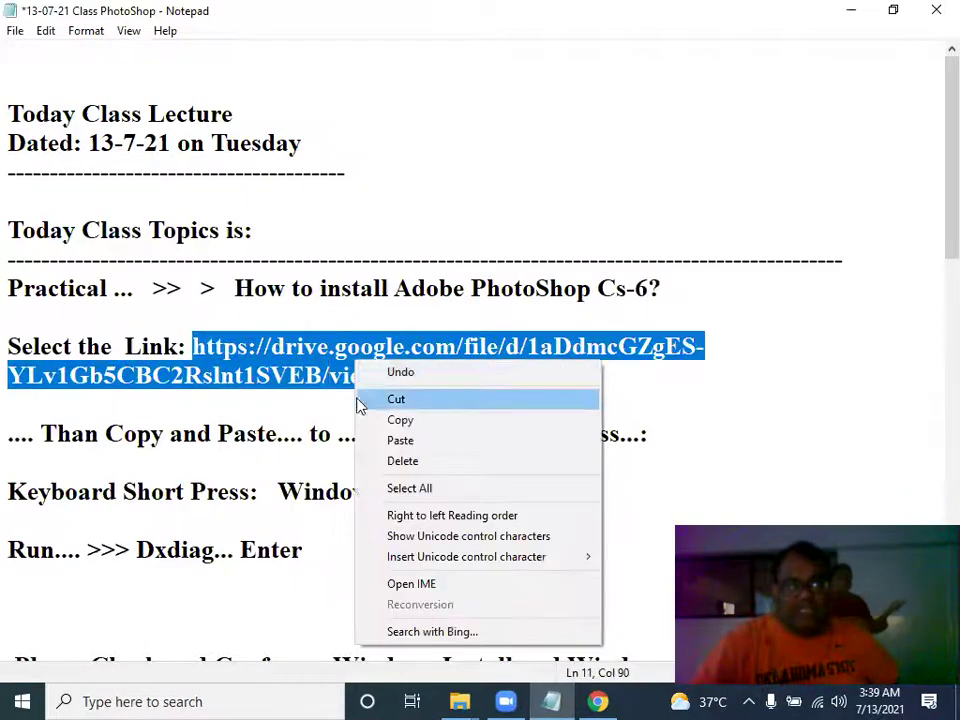
click(424, 421)
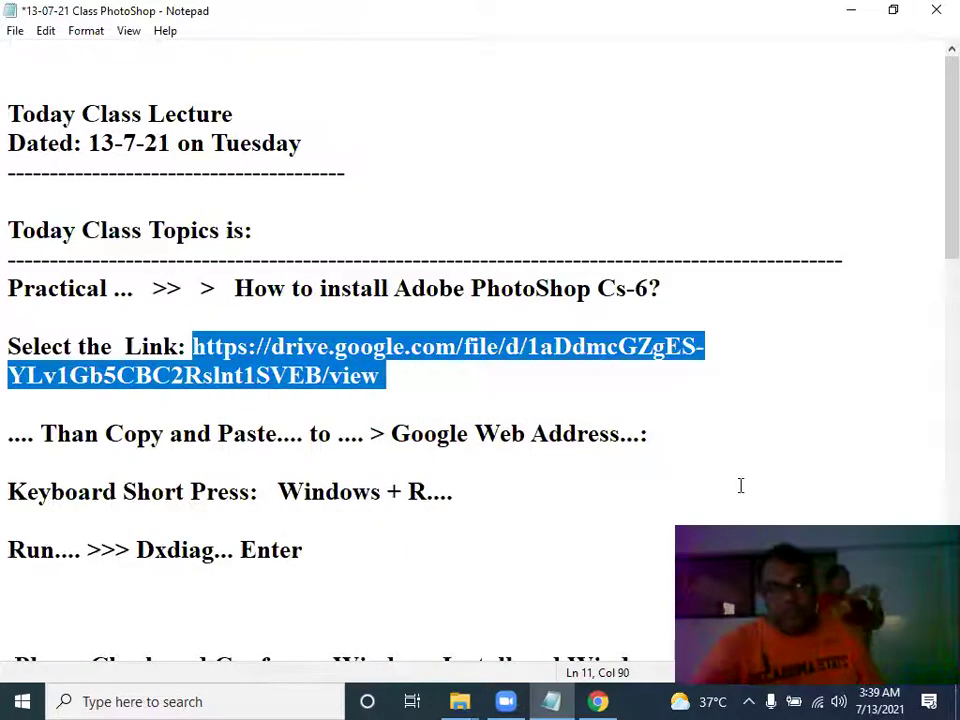
Switch to Chrome and open the copied Google Drive link in a new tab
click(612, 700)
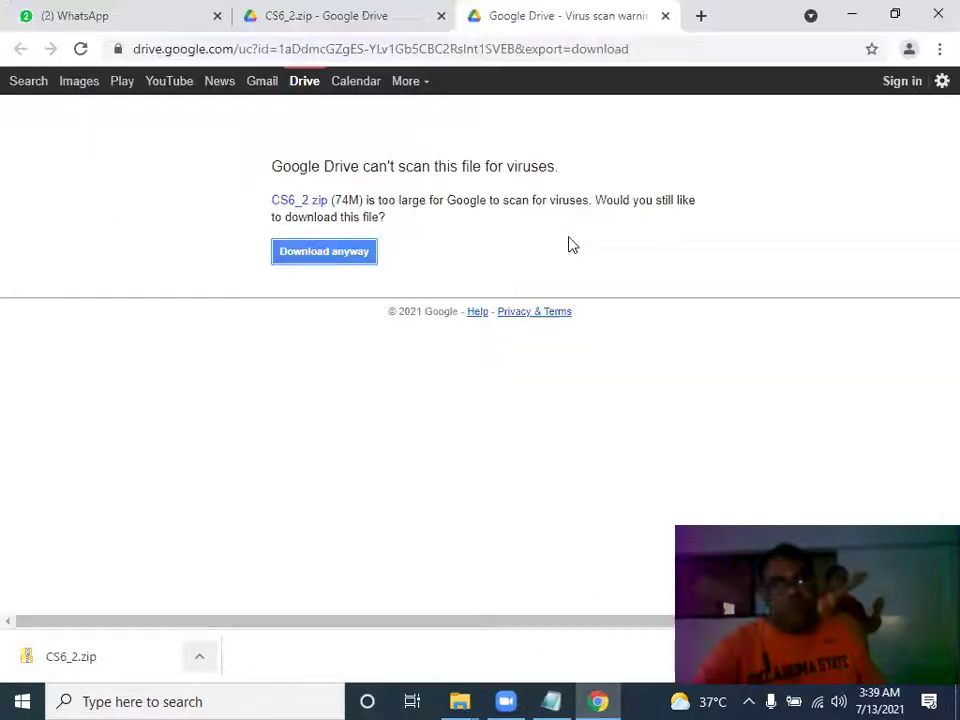
click(699, 15)
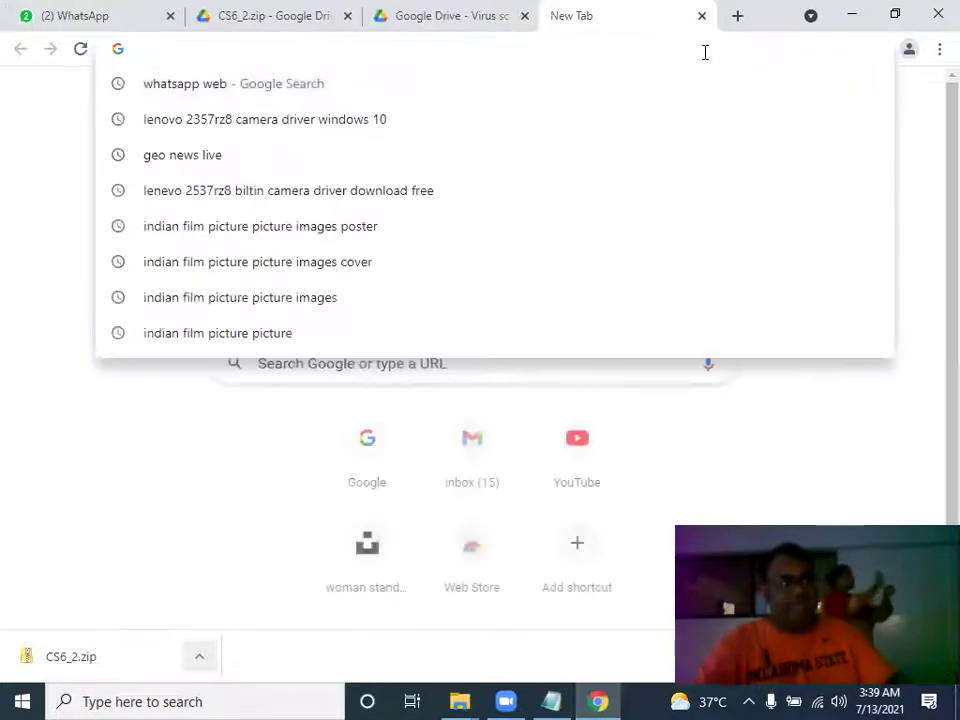
key(ctrl+v)
key(Return)
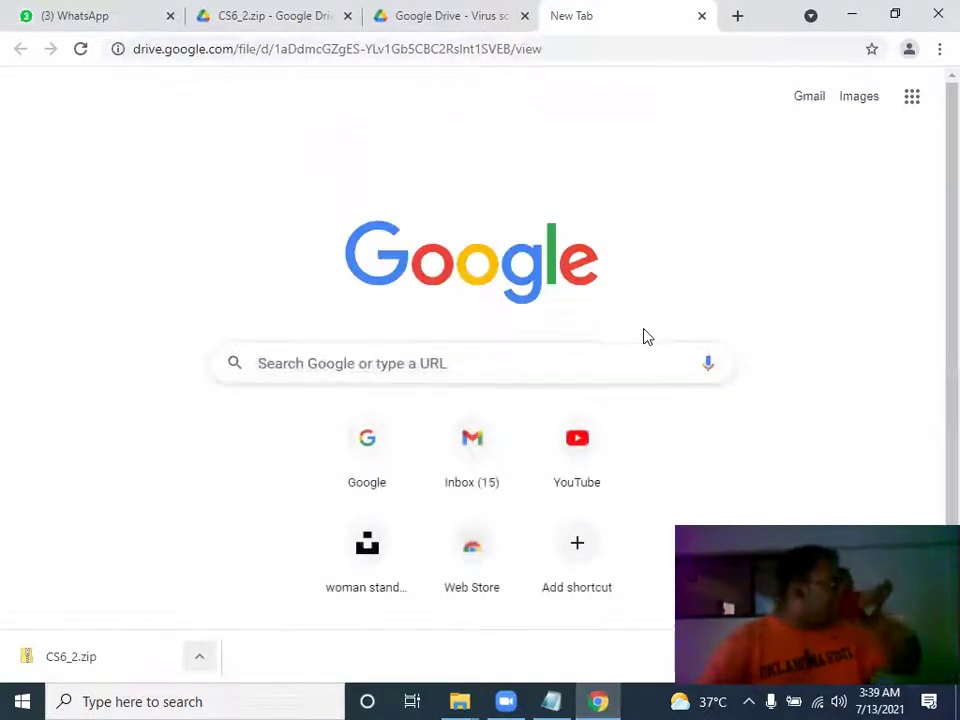